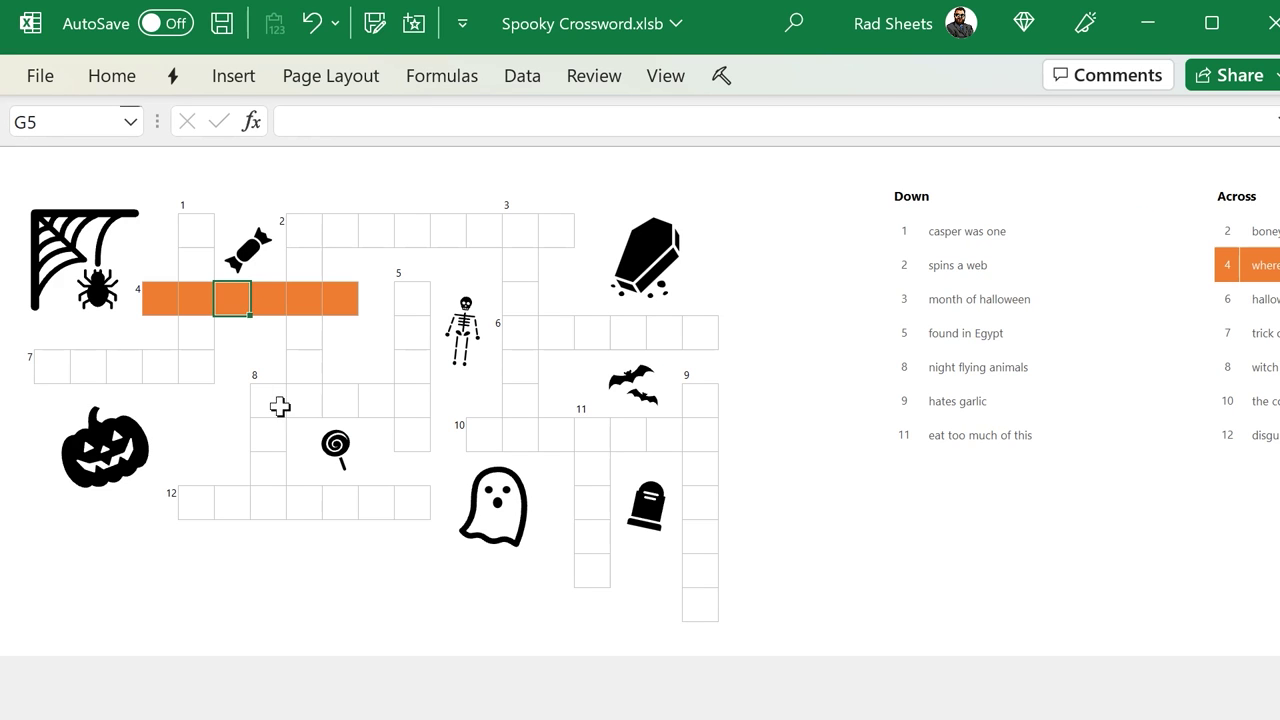
# Step: Check the crossword's linked highlighting from the starting cell of word 8 and from Down clues 1, 2, 3 and 5
pyautogui.click(268, 396)
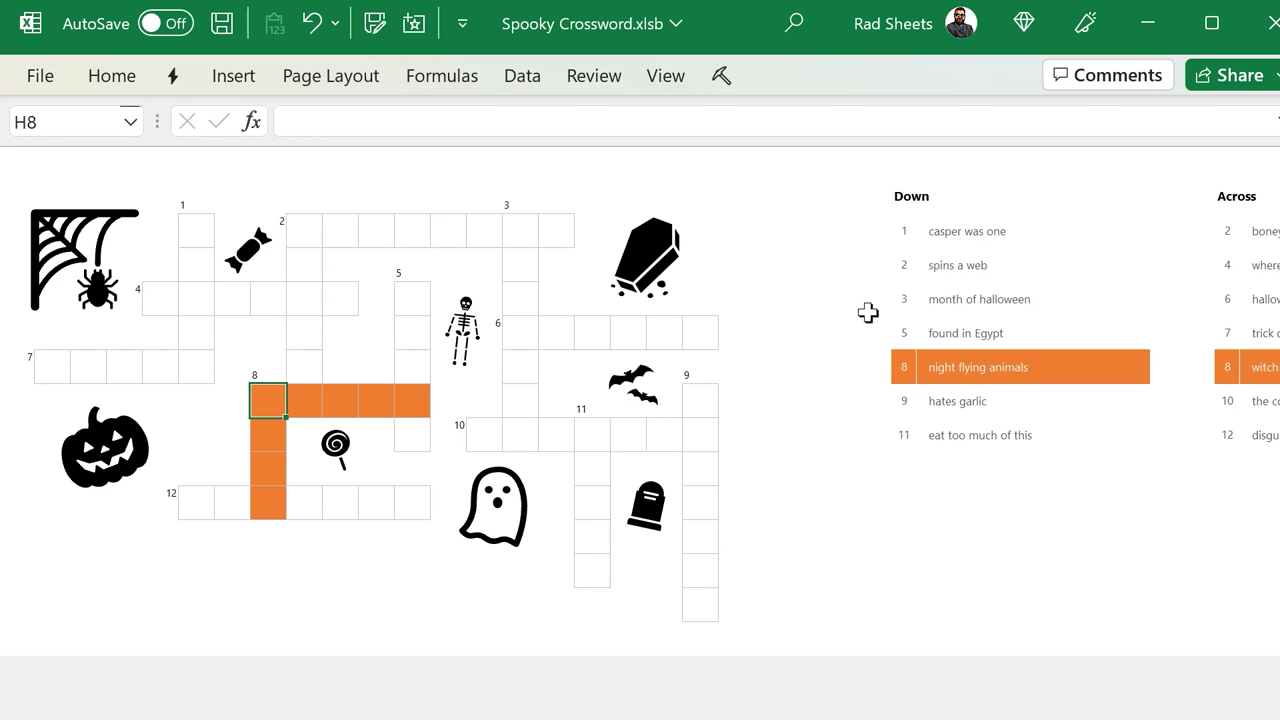
pyautogui.click(983, 233)
pyautogui.click(971, 266)
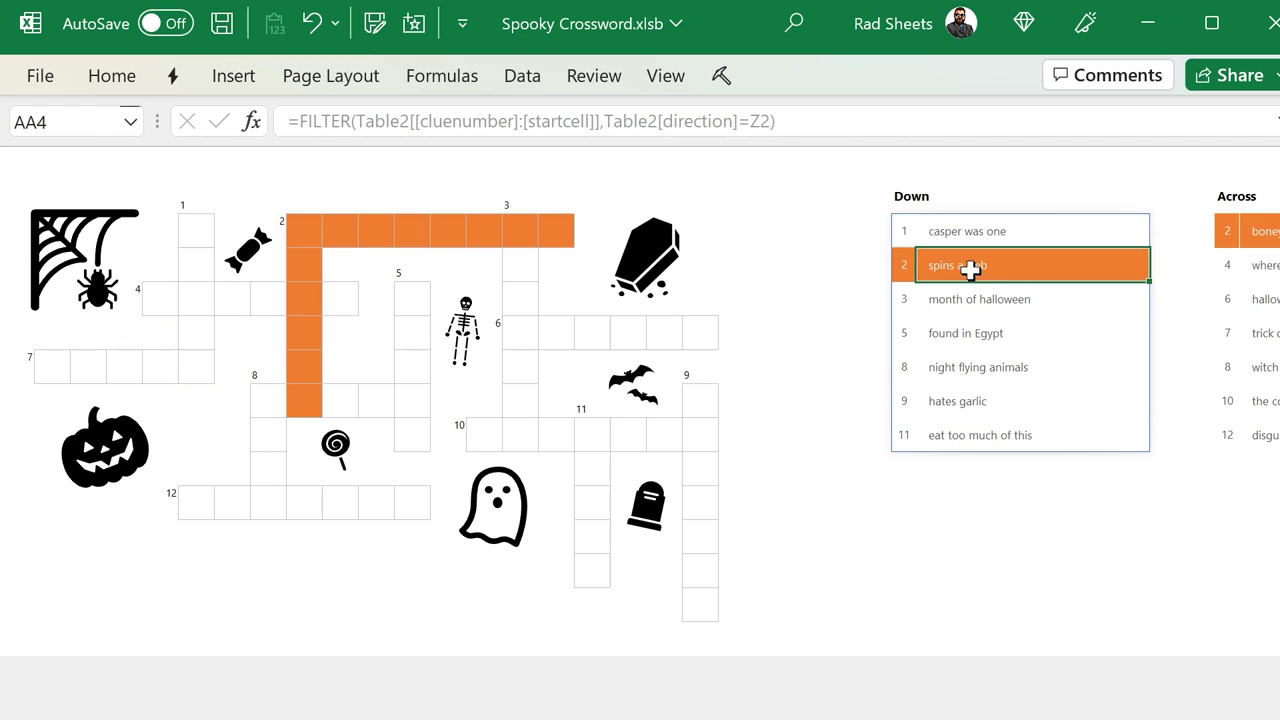
pyautogui.click(971, 299)
pyautogui.click(963, 334)
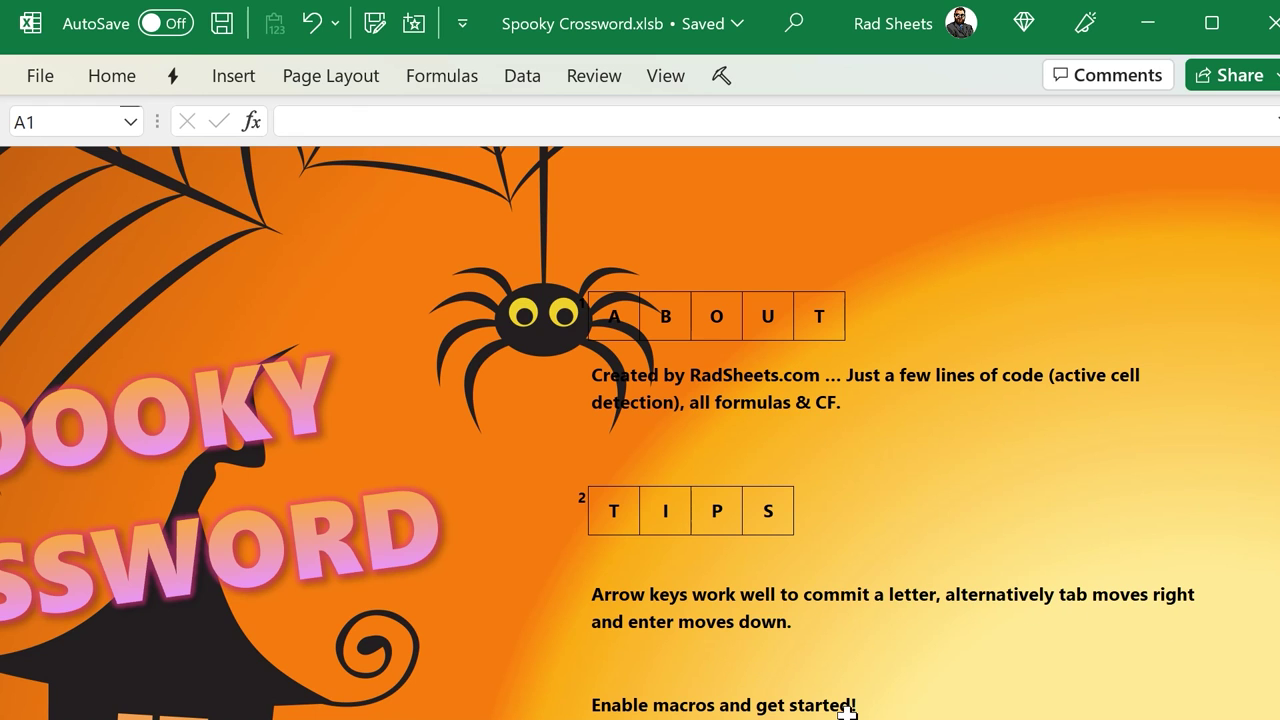
# Step: Go to the crossword sheet and check which clues highlight for grid cells of words 4, 7 and 8
pyautogui.hotkey('ctrl', 'pagedown')
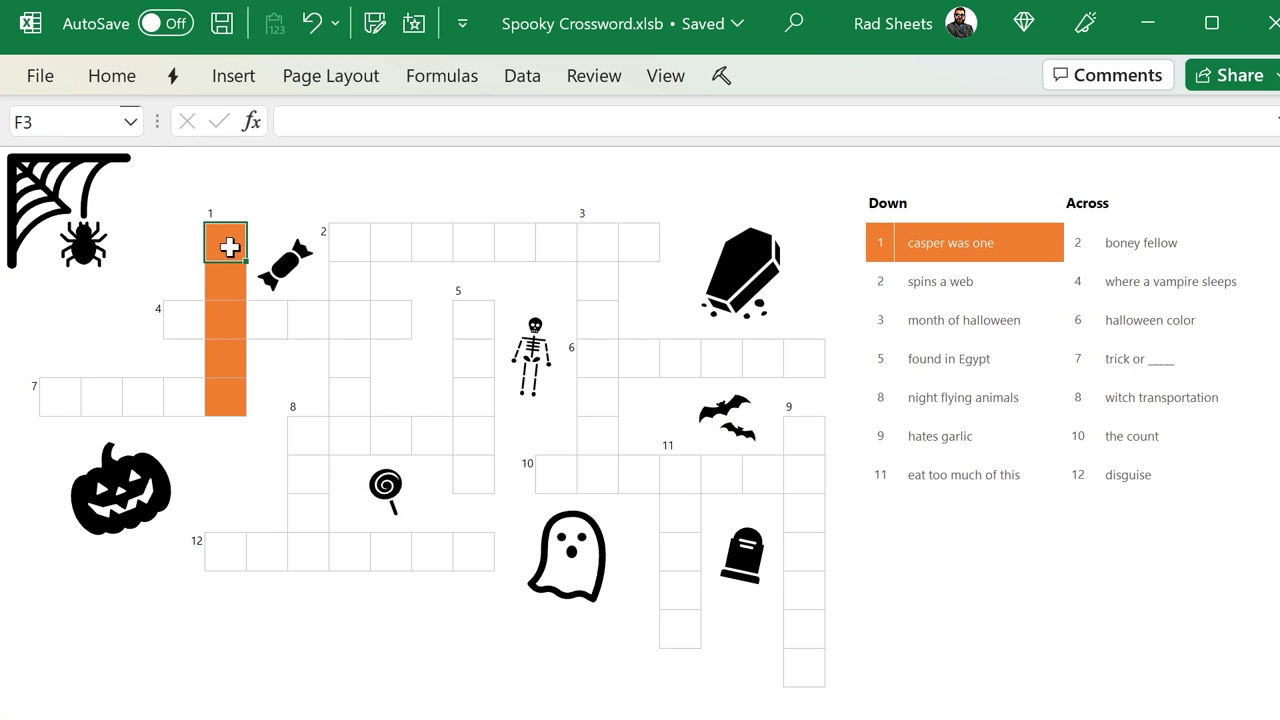
pyautogui.click(184, 328)
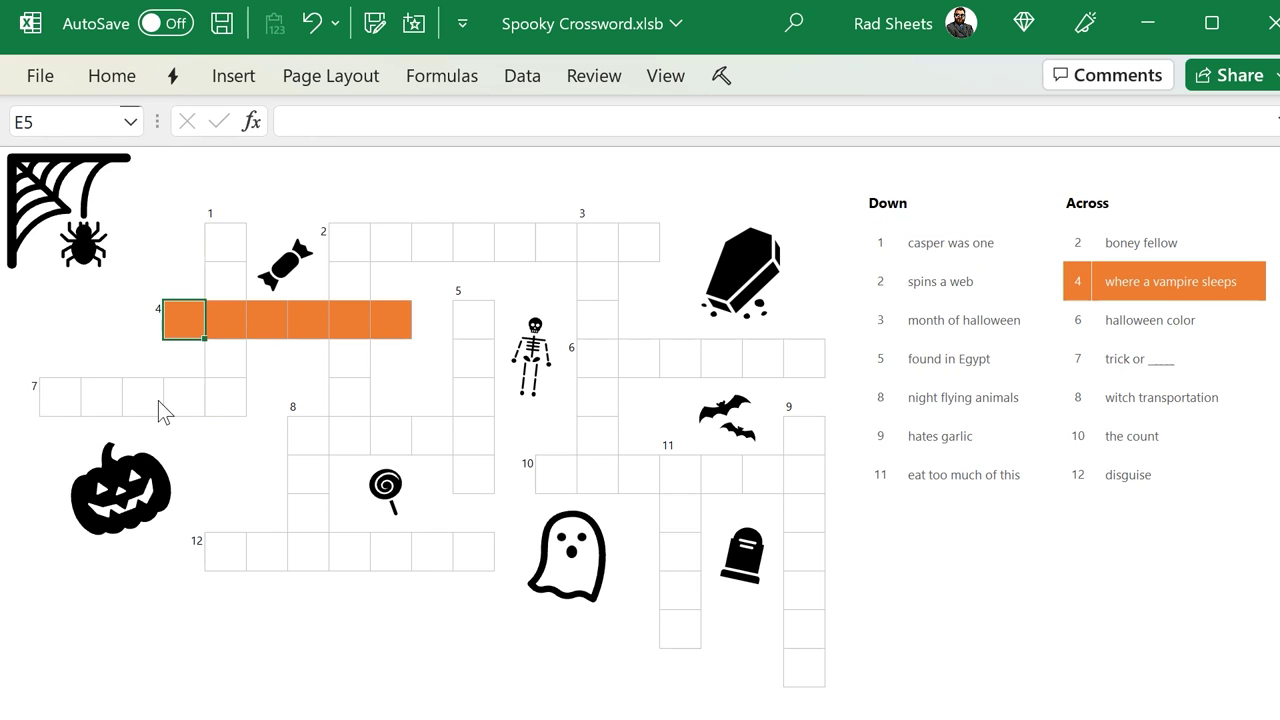
pyautogui.click(66, 401)
pyautogui.click(305, 445)
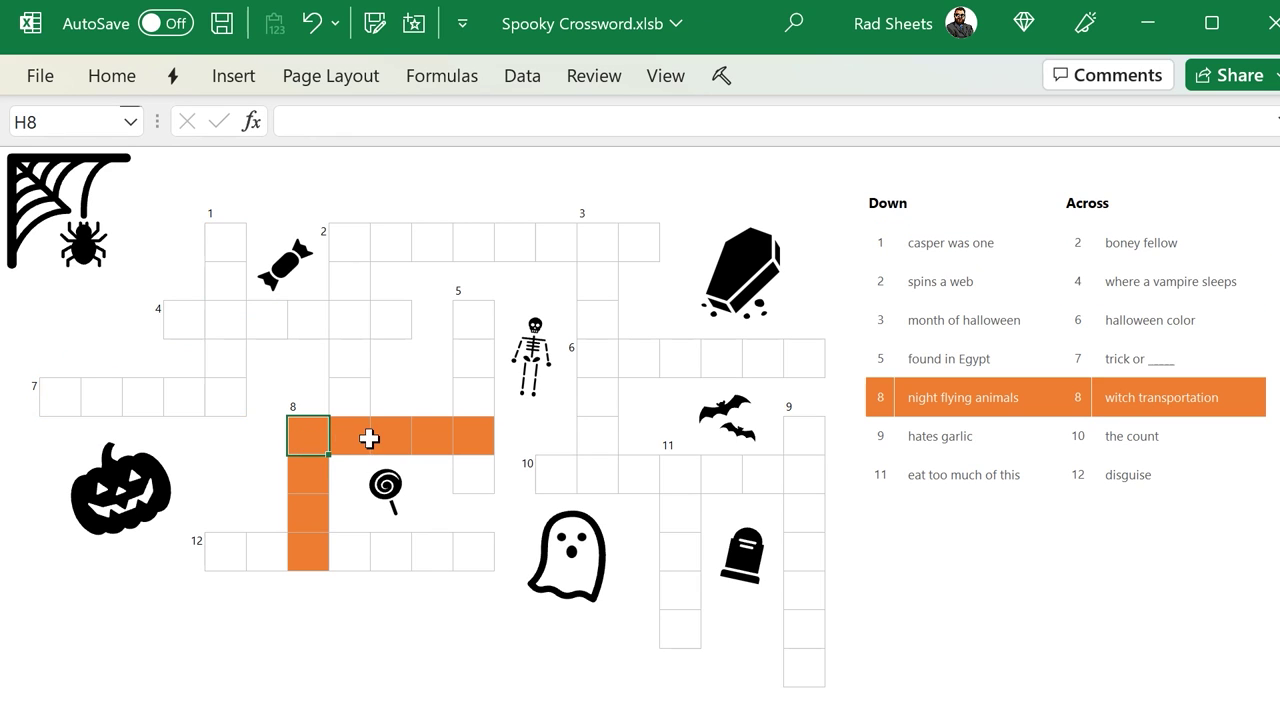
pyautogui.click(358, 436)
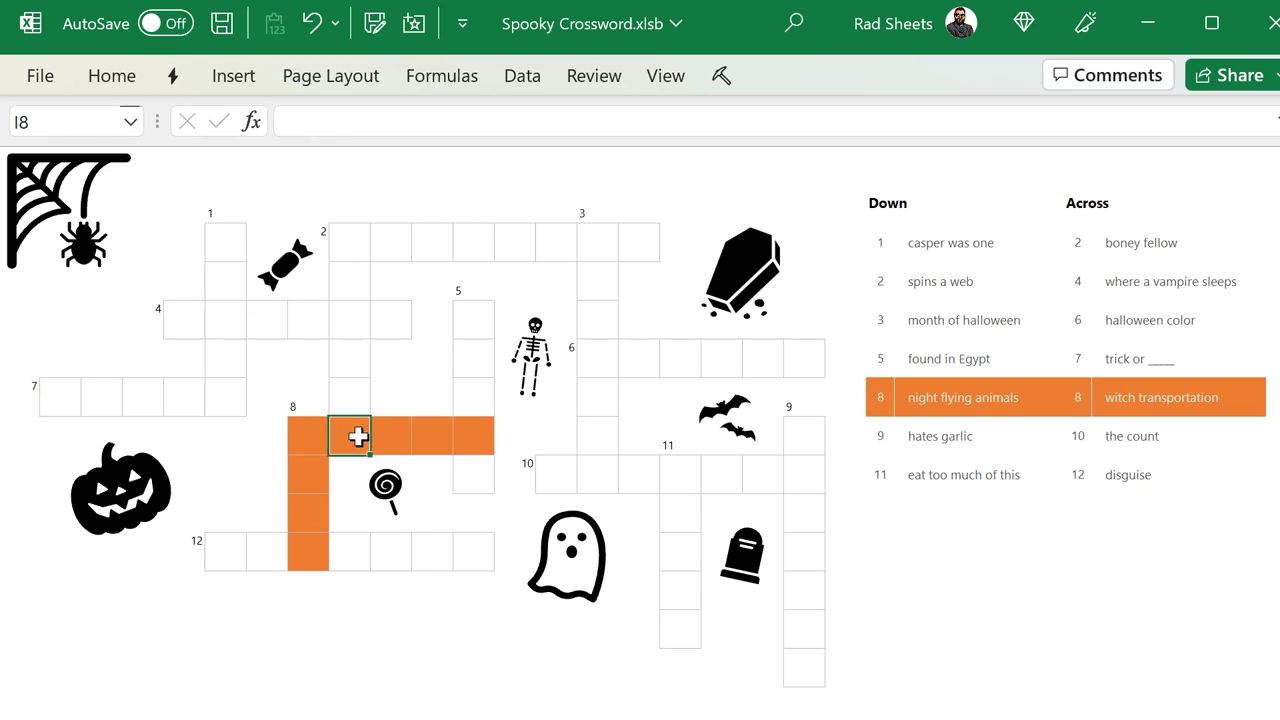
# Step: Check which grid words highlight for Down clues 3, 5 and 8 and Across clues 2, 4 and 6
pyautogui.click(978, 325)
pyautogui.click(976, 362)
pyautogui.click(974, 399)
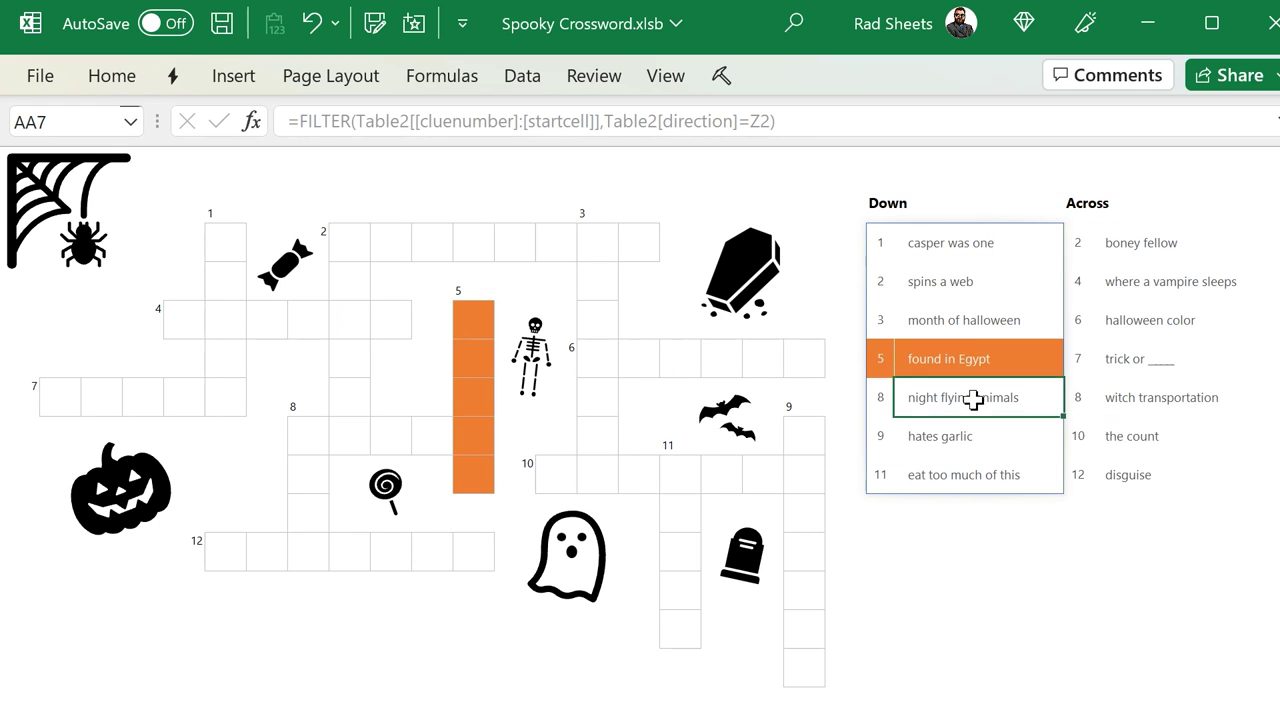
pyautogui.click(1137, 251)
pyautogui.click(1142, 284)
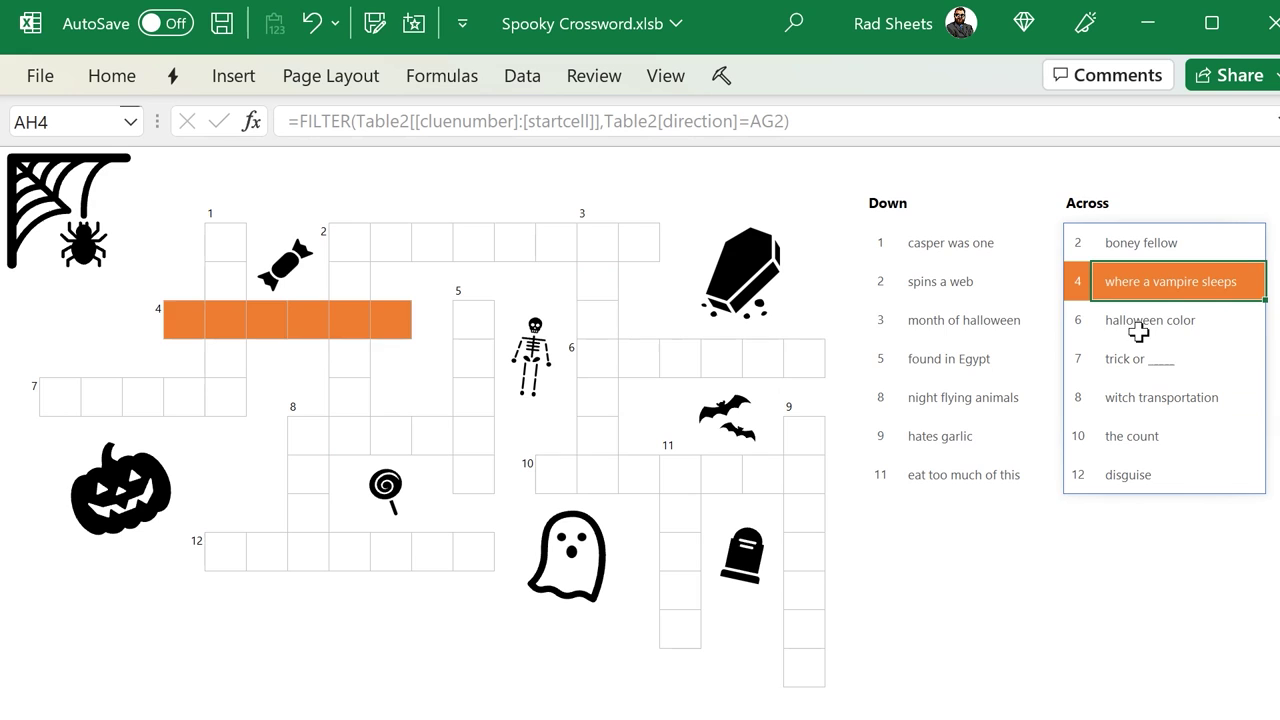
pyautogui.click(1140, 327)
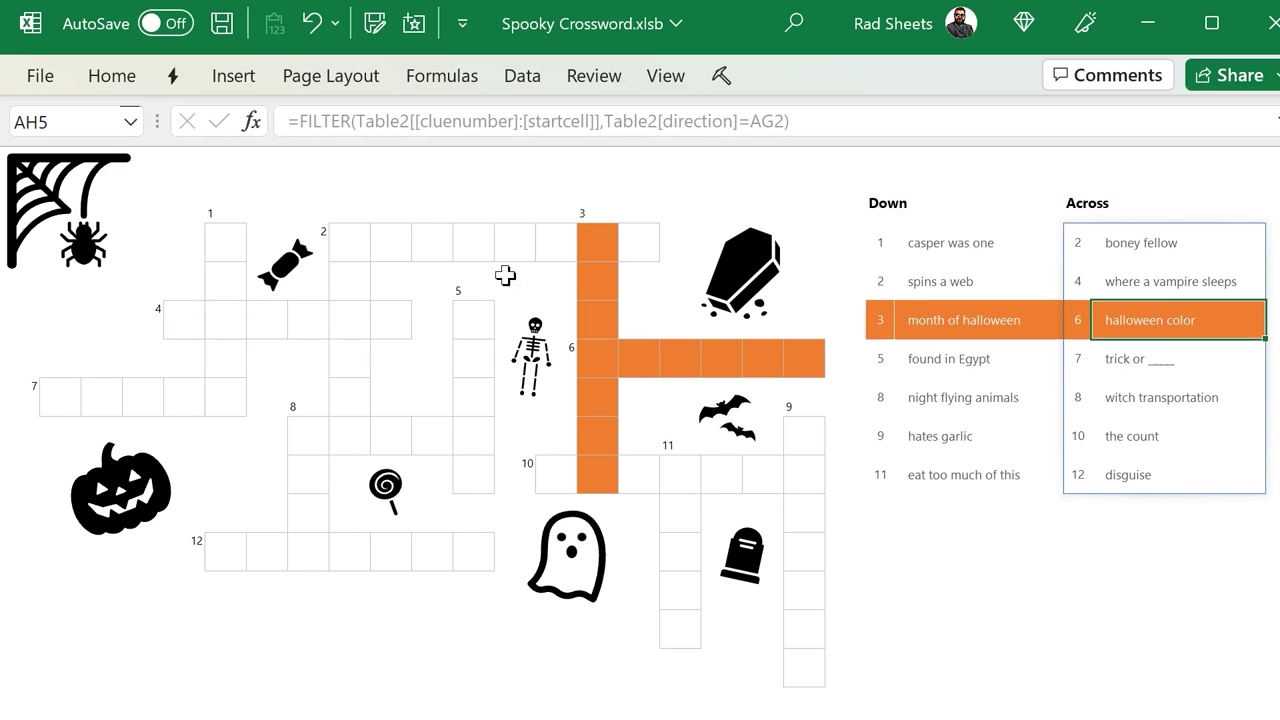
# Step: Fill in 1 Down with "ghost", one letter per cell from F3 to F7
pyautogui.click(237, 239)
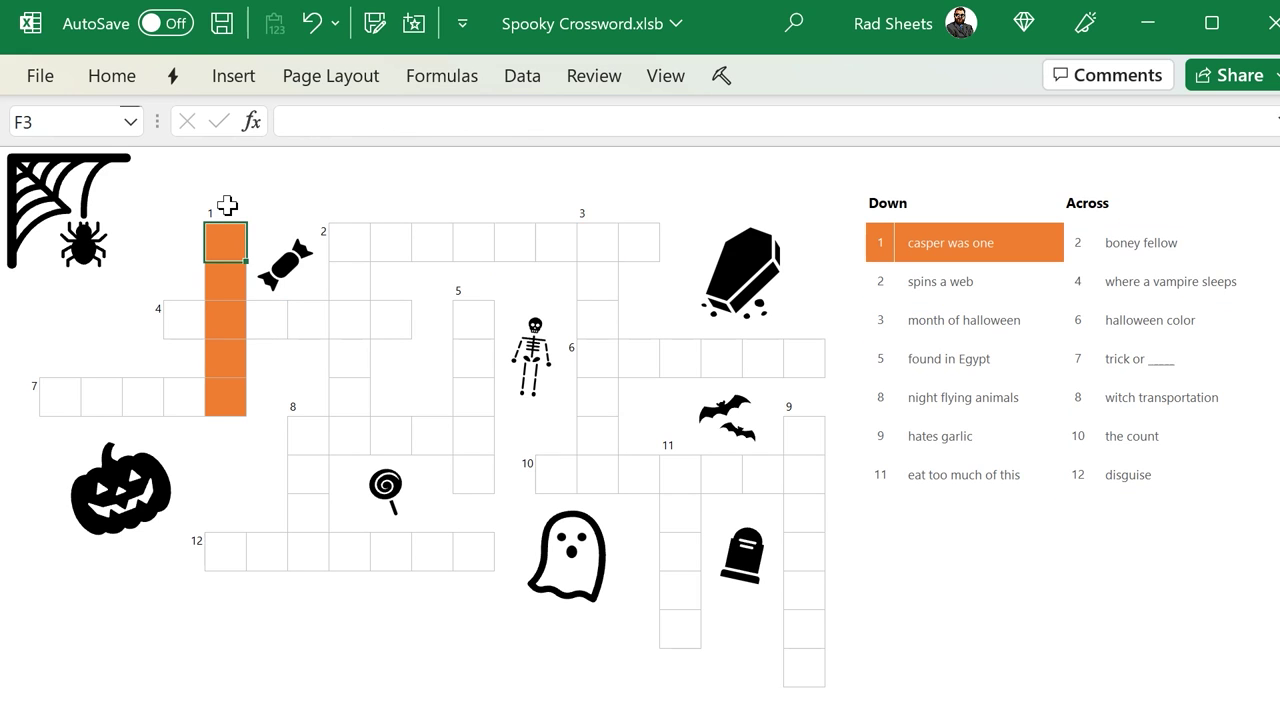
pyautogui.write('g')
pyautogui.press('Return')
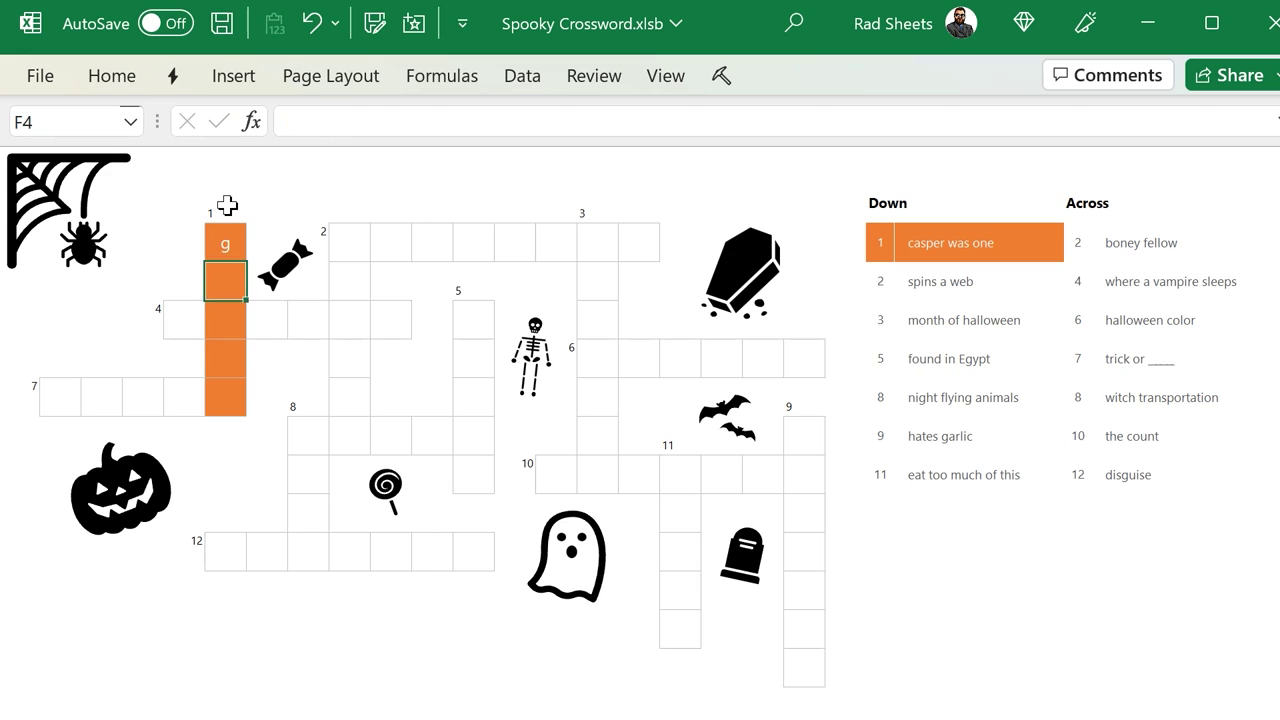
pyautogui.write('h')
pyautogui.press('Return')
pyautogui.write('o')
pyautogui.press('Return')
pyautogui.write('s')
pyautogui.press('Return')
pyautogui.write('t')
pyautogui.press('Return')
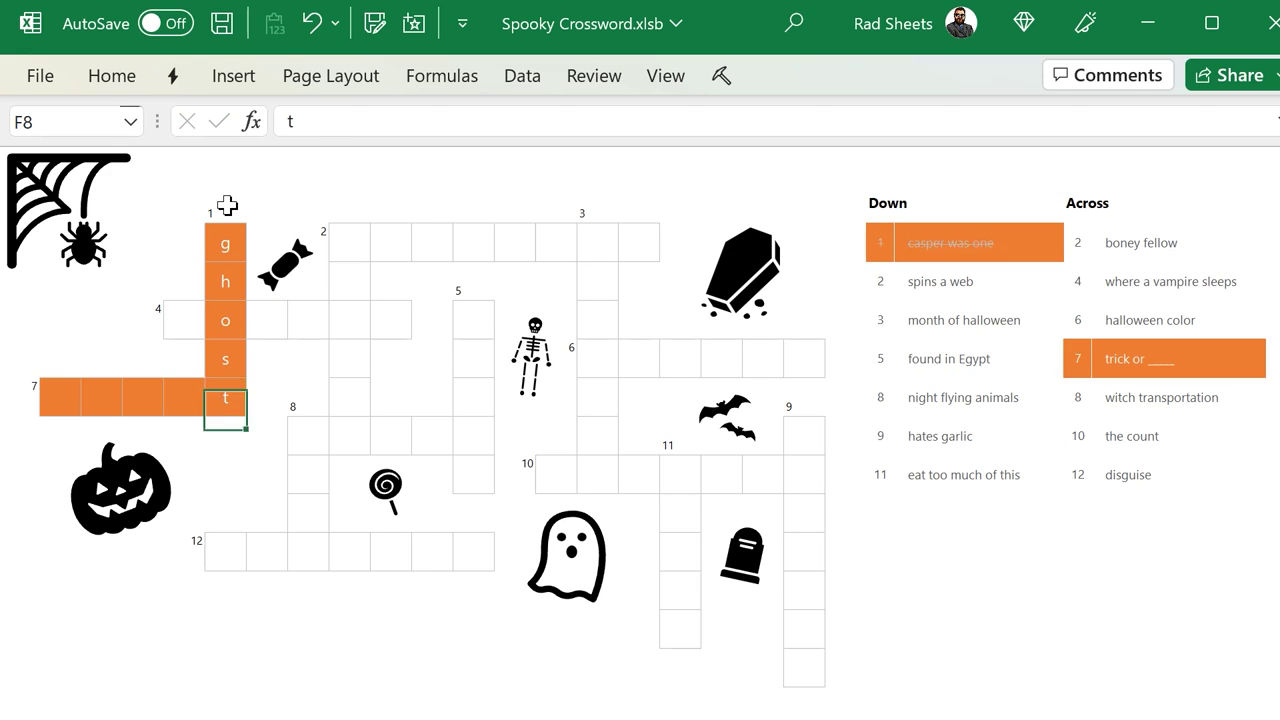
# Step: Try the wrong letter "q" in F7, the last cell of 1 Down, to test the error formatting
pyautogui.click(225, 400)
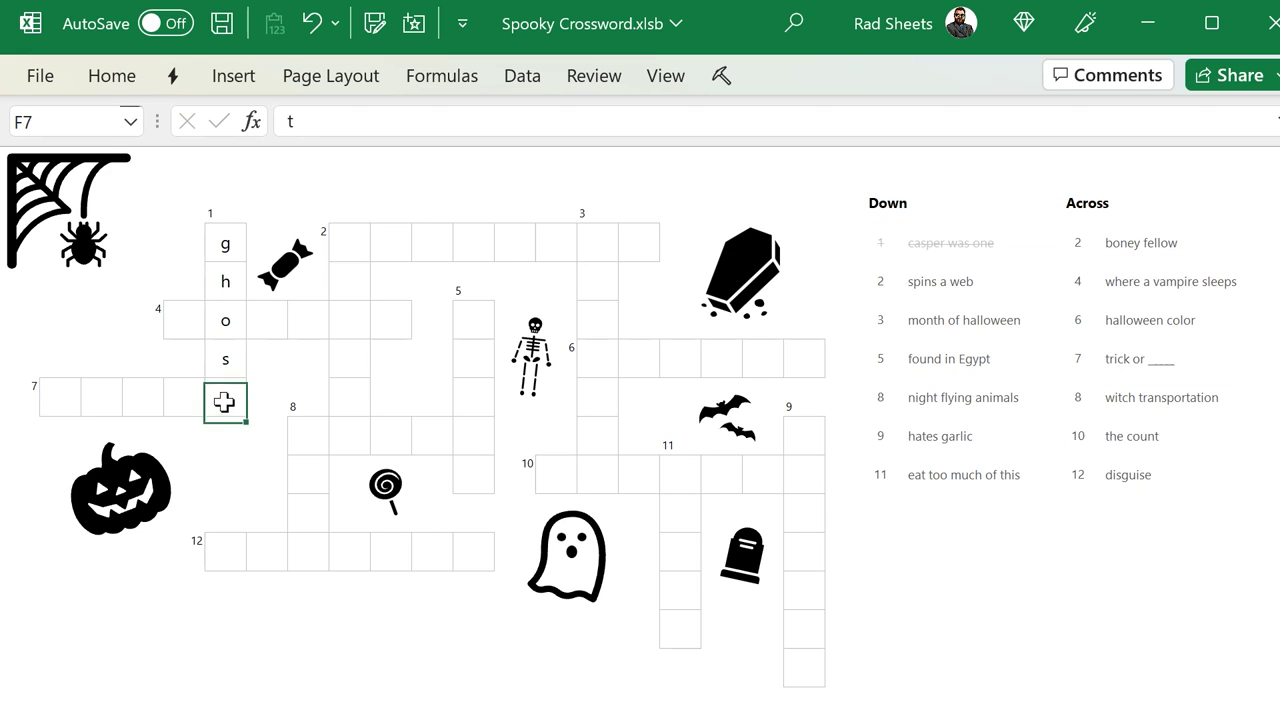
pyautogui.write('q')
pyautogui.press('Return')
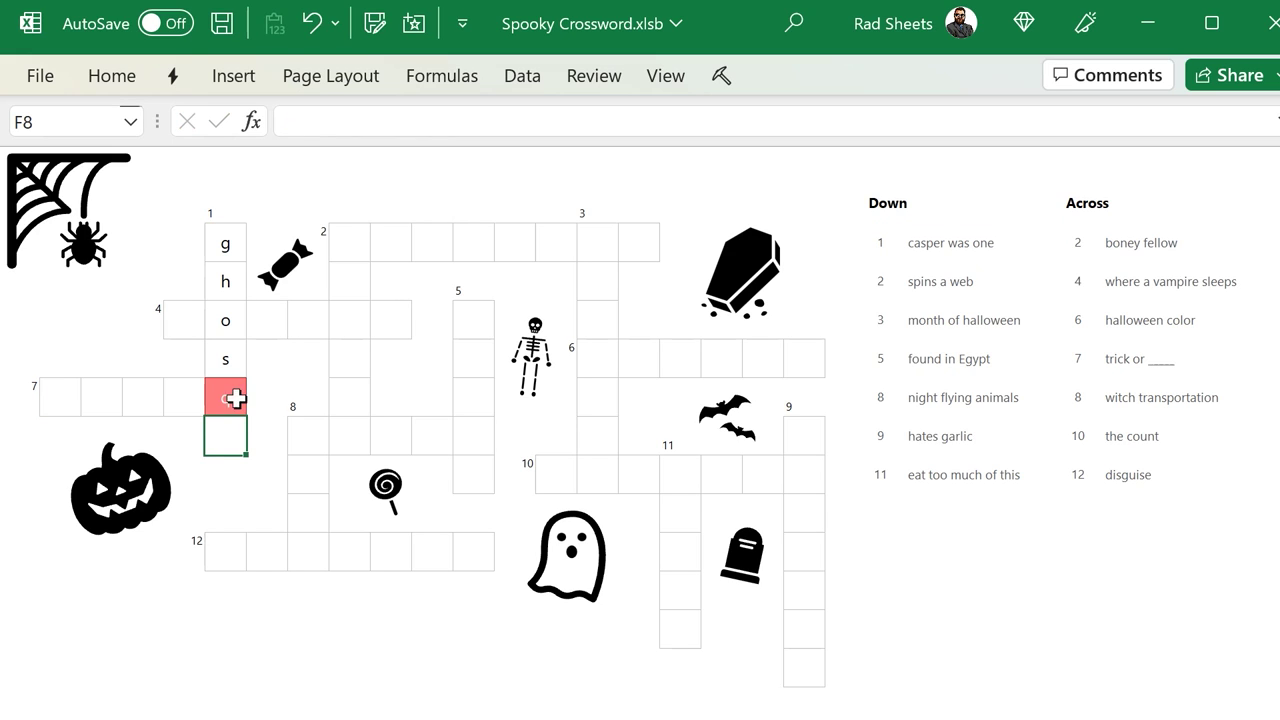
pyautogui.click(235, 361)
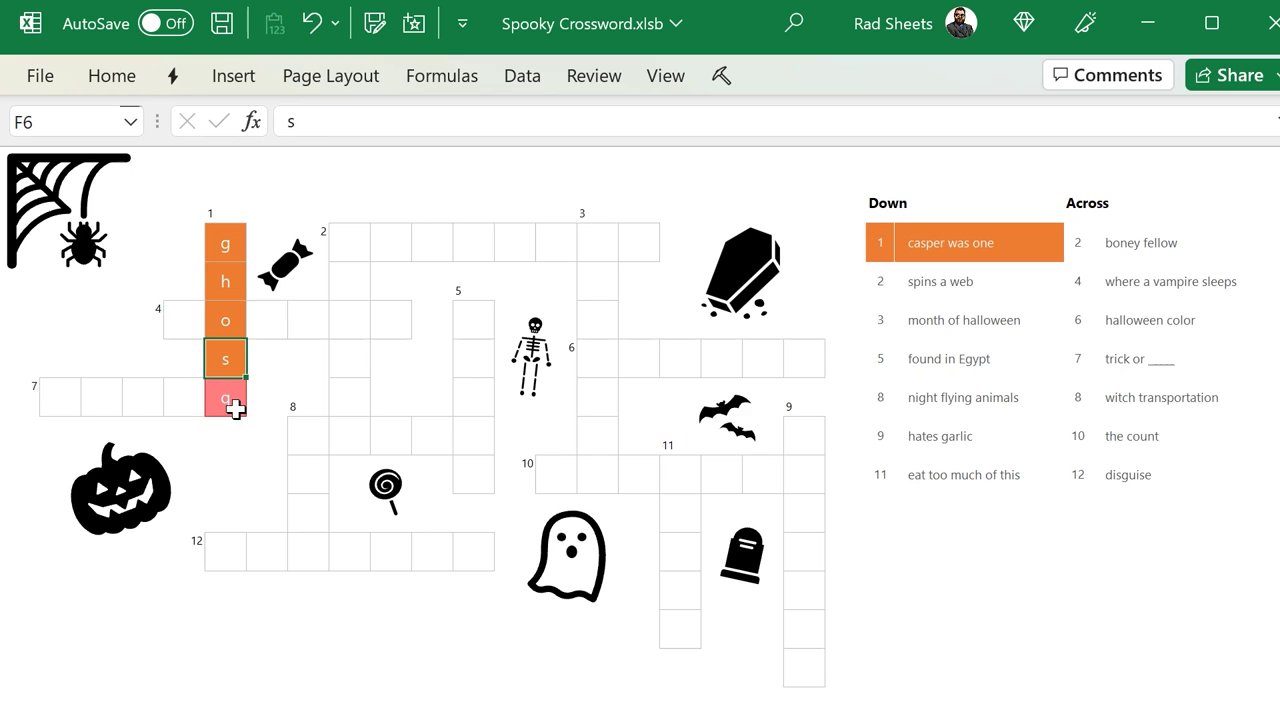
pyautogui.click(231, 400)
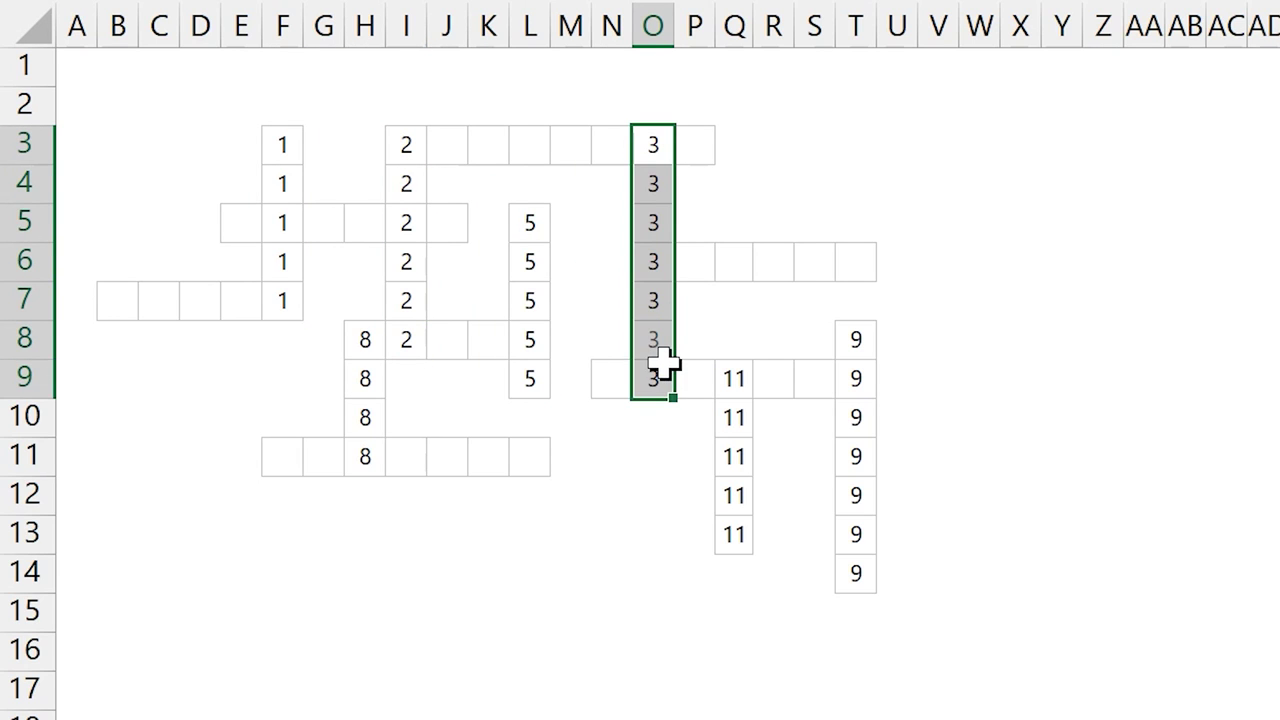
# Step: Examine the helper grids of down and across clue numbers, including the across cells for clues 2, 4 and 7
pyautogui.click(663, 345)
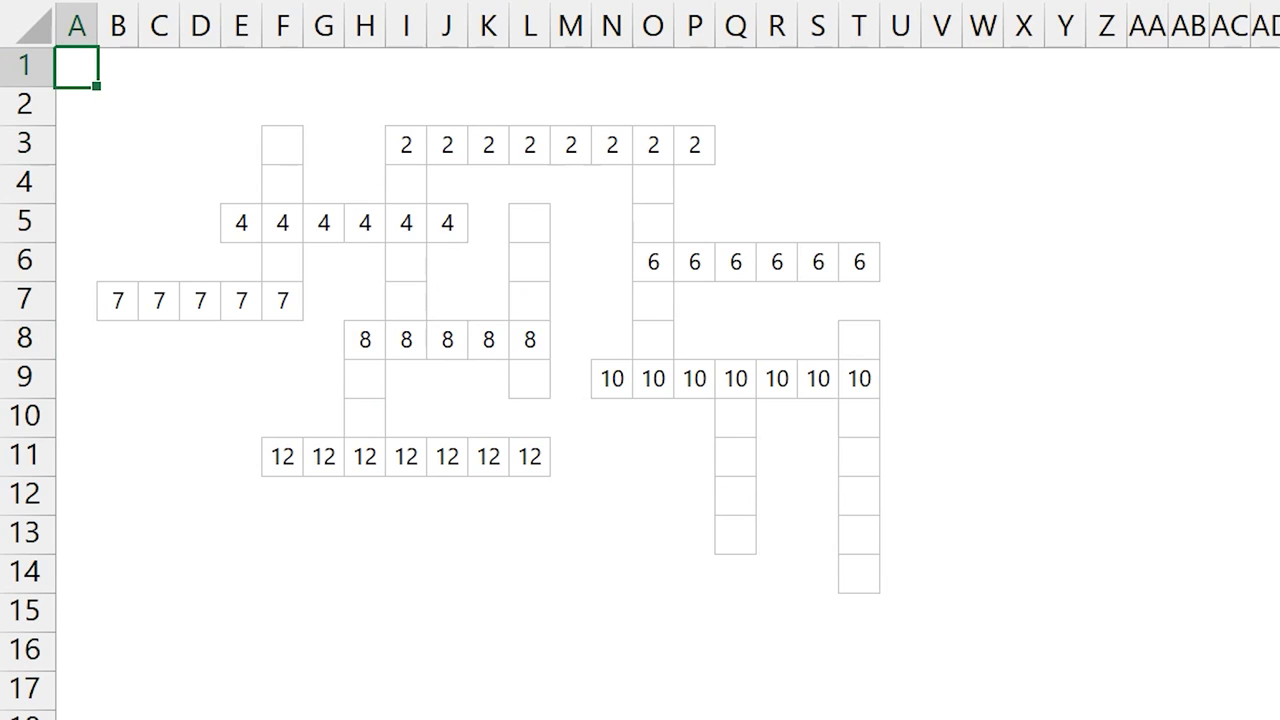
pyautogui.moveTo(414, 146); pyautogui.dragTo(703, 146)
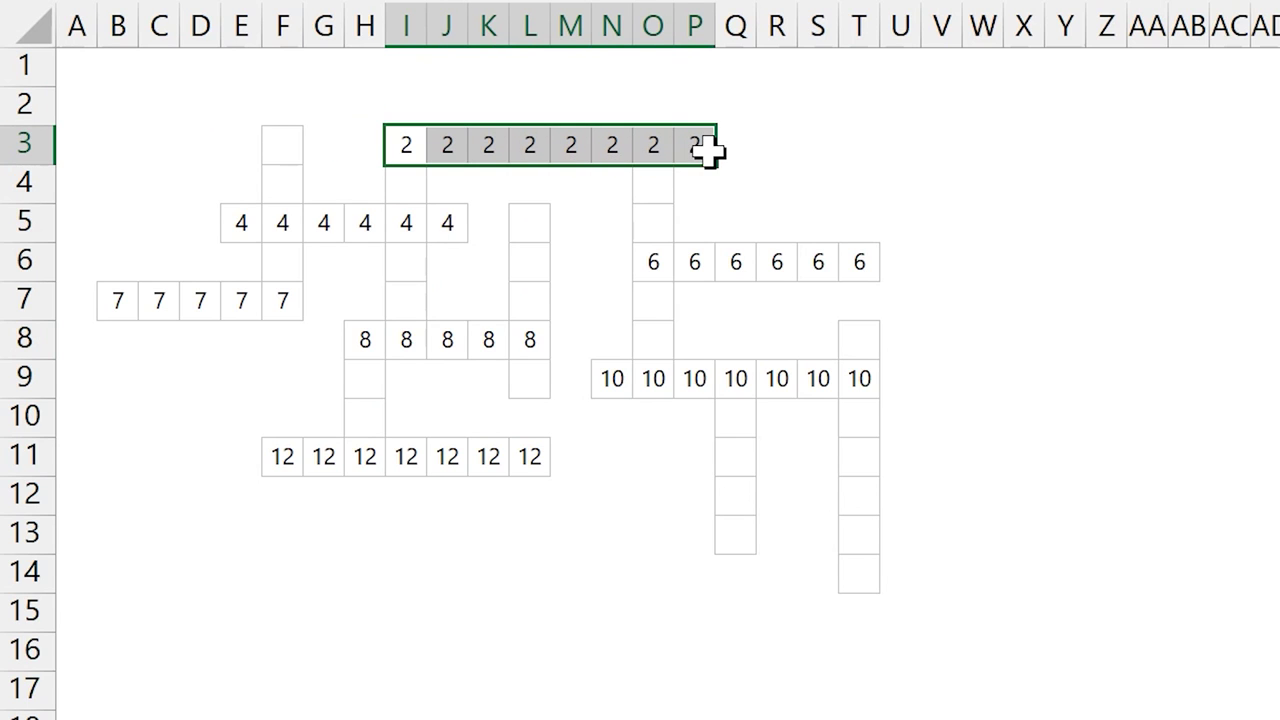
pyautogui.moveTo(241, 222); pyautogui.dragTo(445, 240)
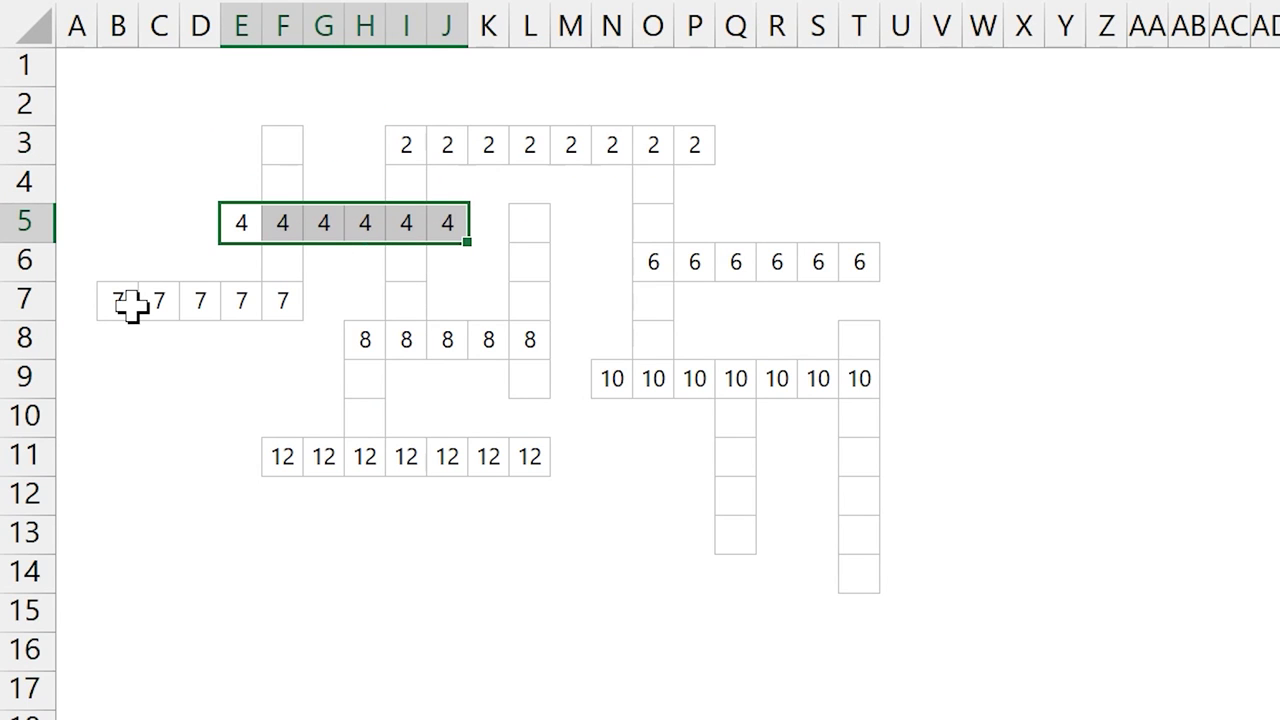
pyautogui.moveTo(131, 303); pyautogui.dragTo(272, 303)
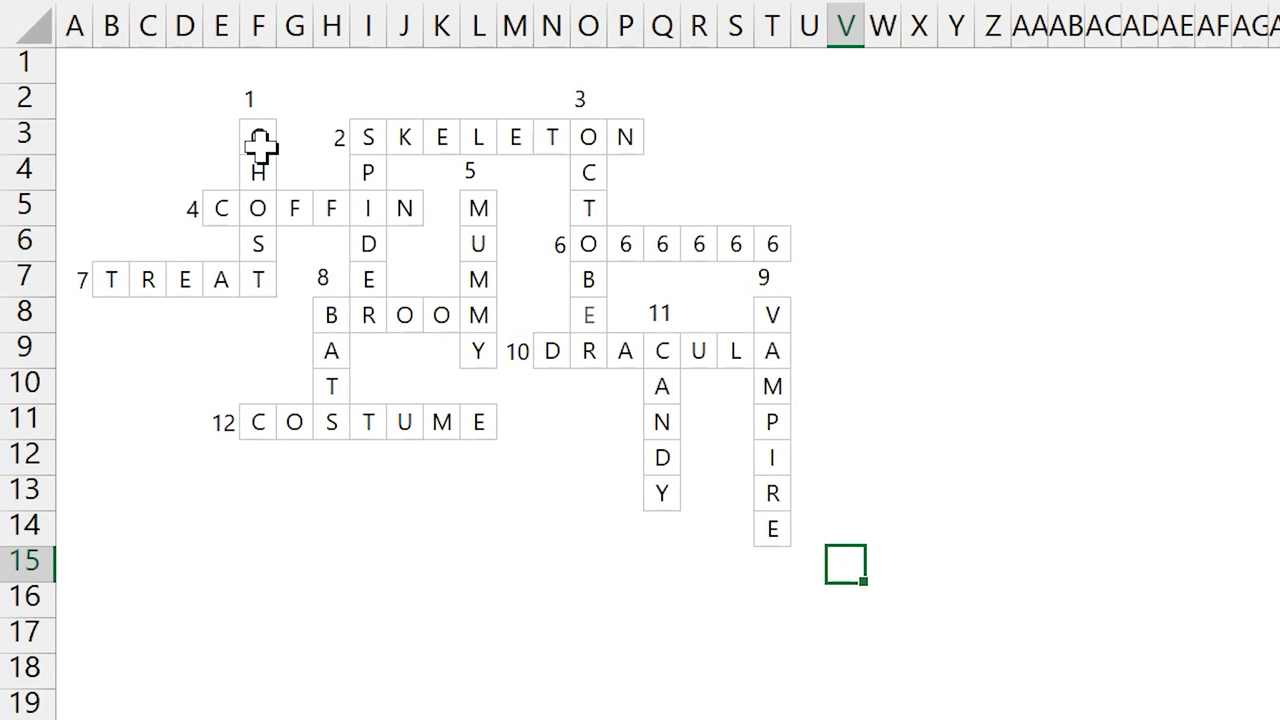
# Step: Examine the answer key grid, including the GHOST and COFFIN words and their crossing entries
pyautogui.moveTo(260, 140); pyautogui.dragTo(268, 282)
pyautogui.moveTo(222, 208); pyautogui.dragTo(386, 208)
pyautogui.moveTo(366, 138); pyautogui.dragTo(493, 316)
pyautogui.click(488, 340)
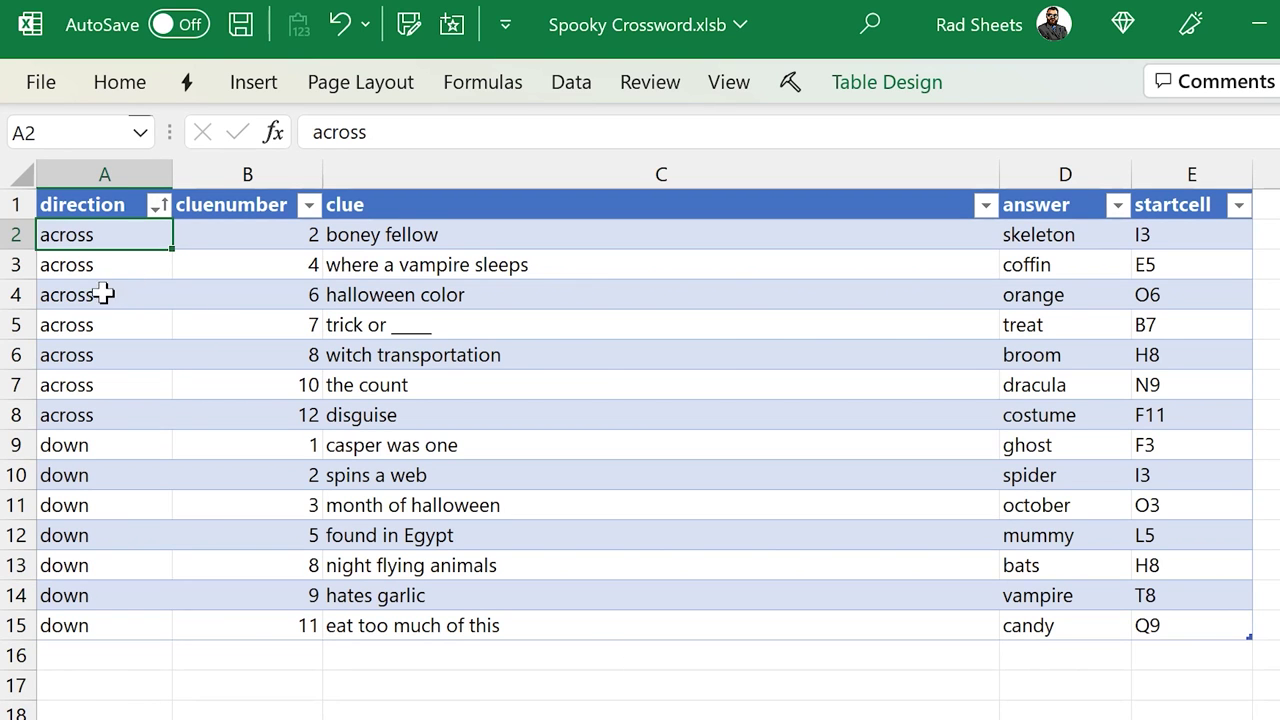
# Step: Examine the clue table's direction, cluenumber, clue, answer and startcell columns
pyautogui.click(104, 294)
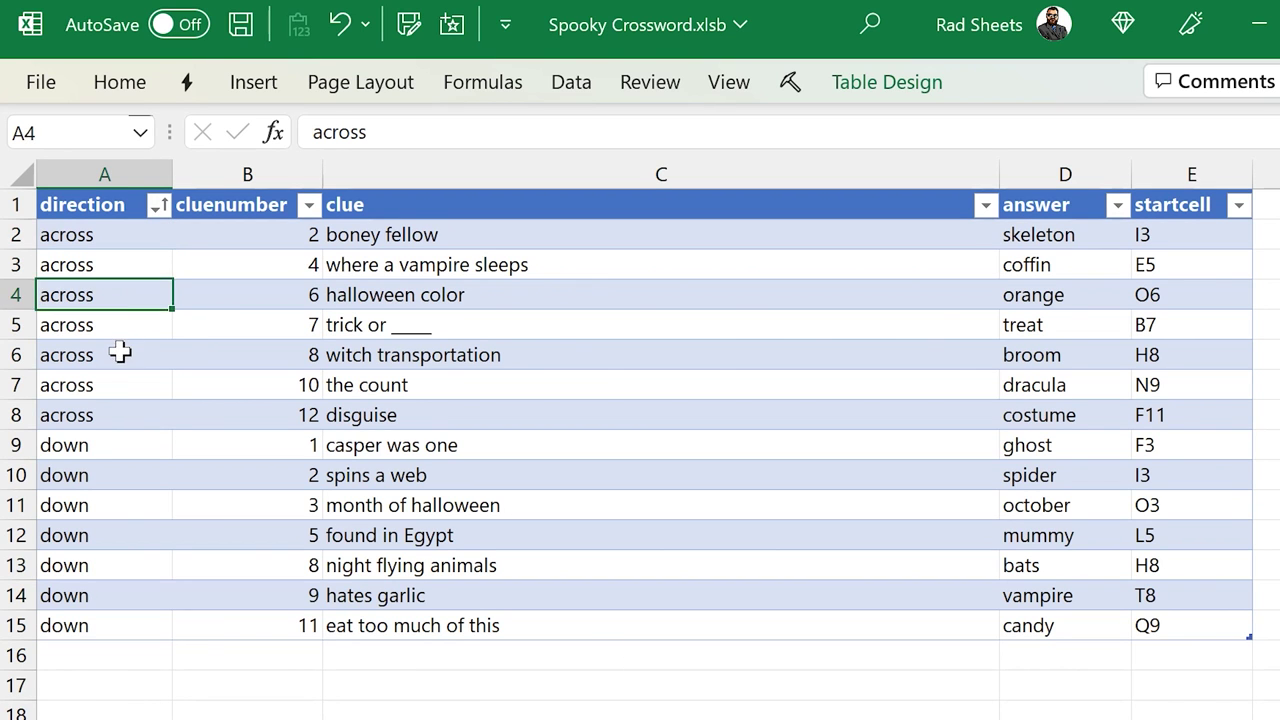
pyautogui.click(100, 415)
pyautogui.click(100, 475)
pyautogui.click(100, 505)
pyautogui.click(264, 240)
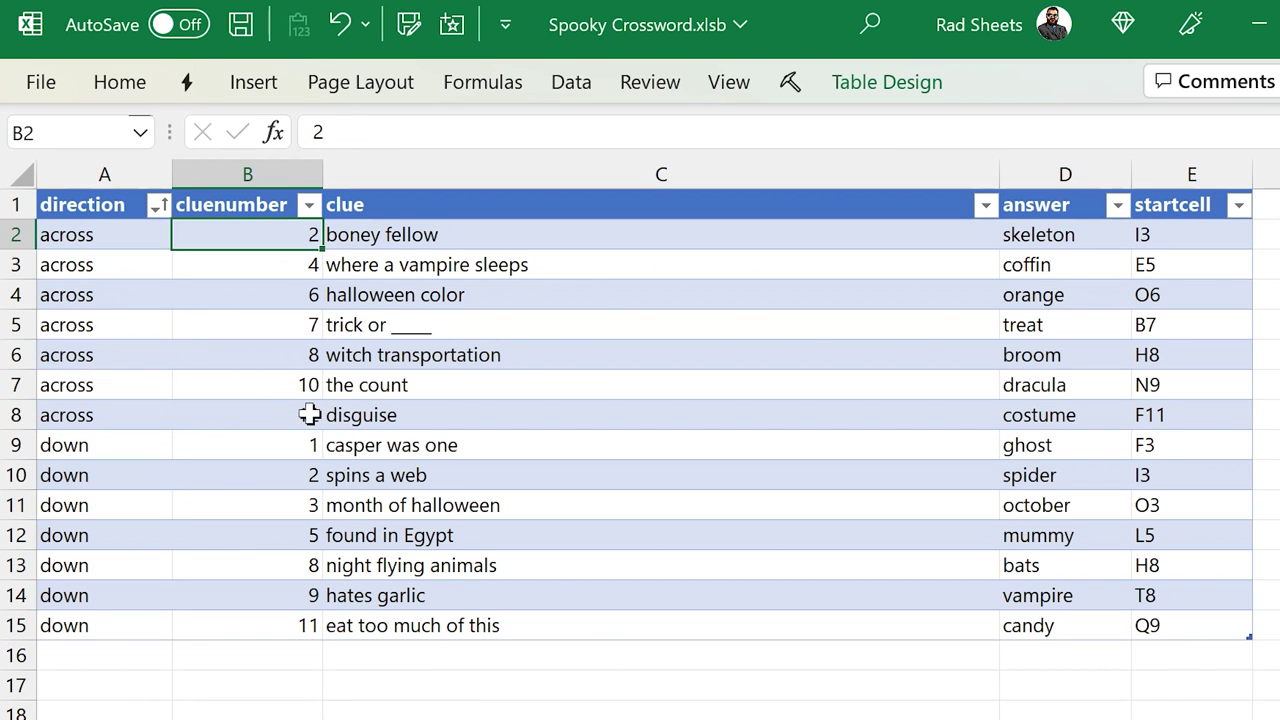
pyautogui.click(305, 414)
pyautogui.click(286, 540)
pyautogui.click(492, 264)
pyautogui.click(597, 512)
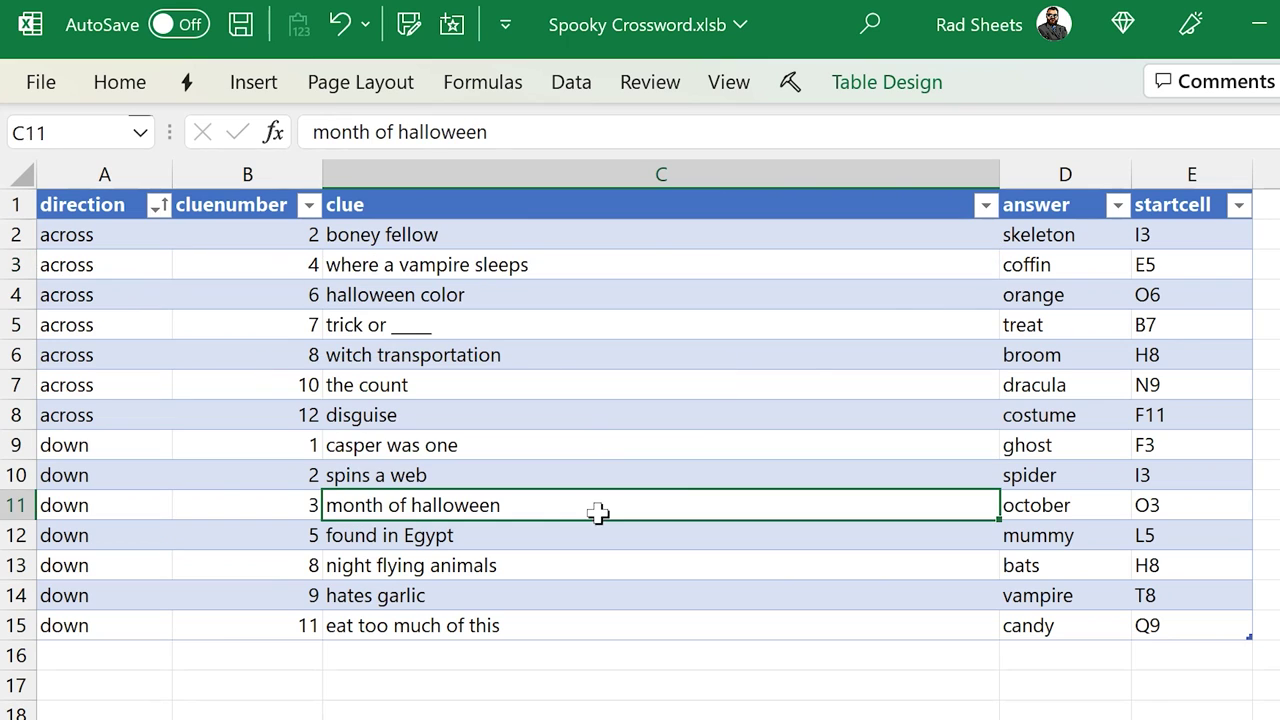
pyautogui.click(1057, 245)
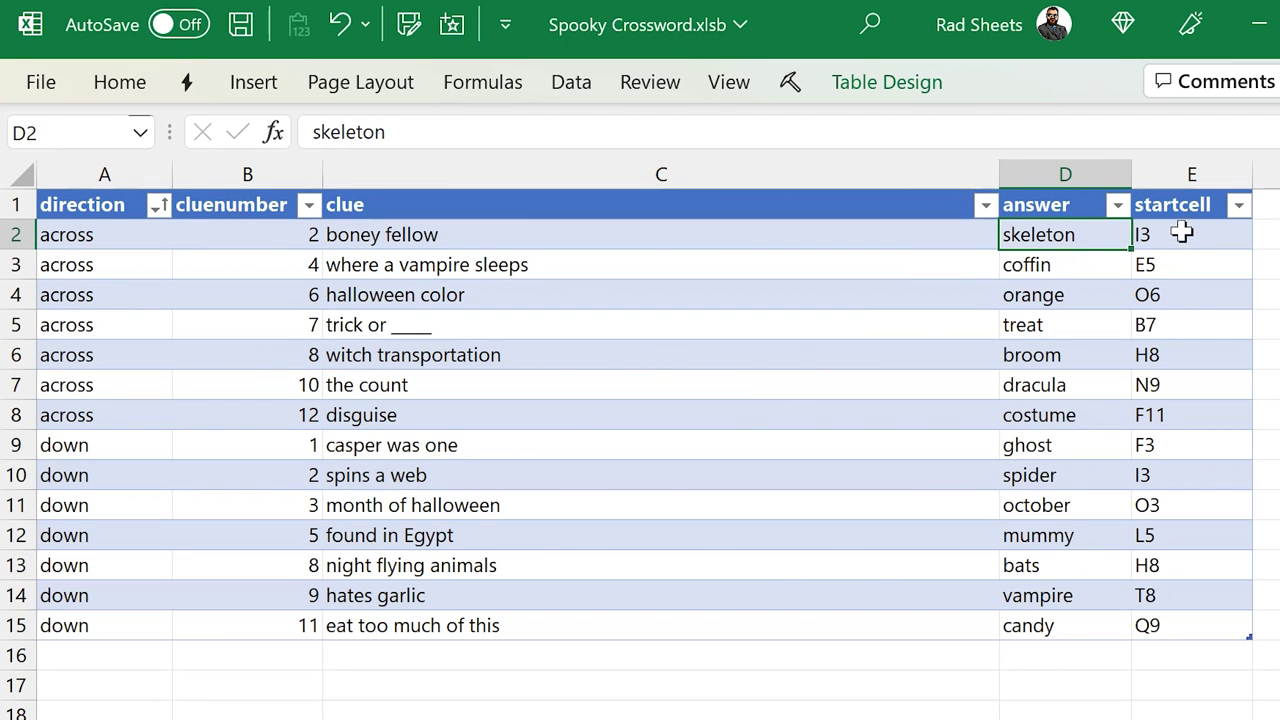
pyautogui.moveTo(1182, 232); pyautogui.dragTo(1174, 654)
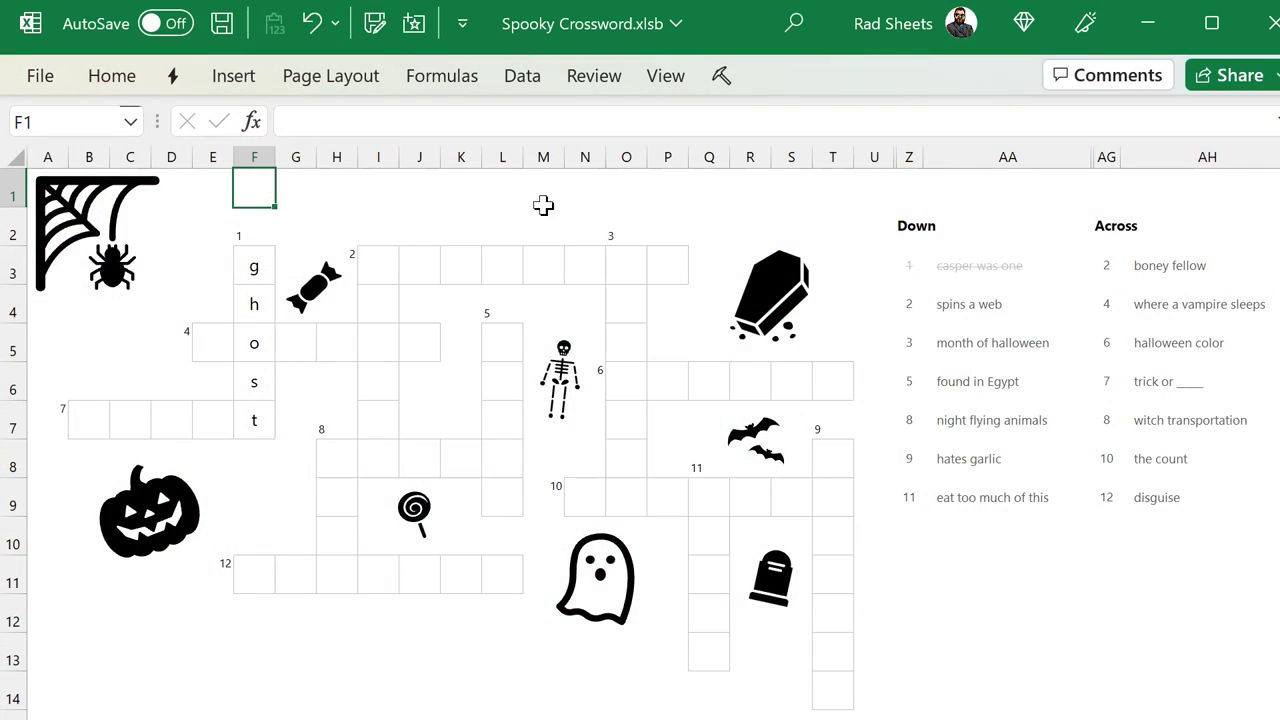
# Step: Unhide the helper columns between AA and AG on the crossword sheet
pyautogui.moveTo(1073, 154); pyautogui.dragTo(1103, 150)
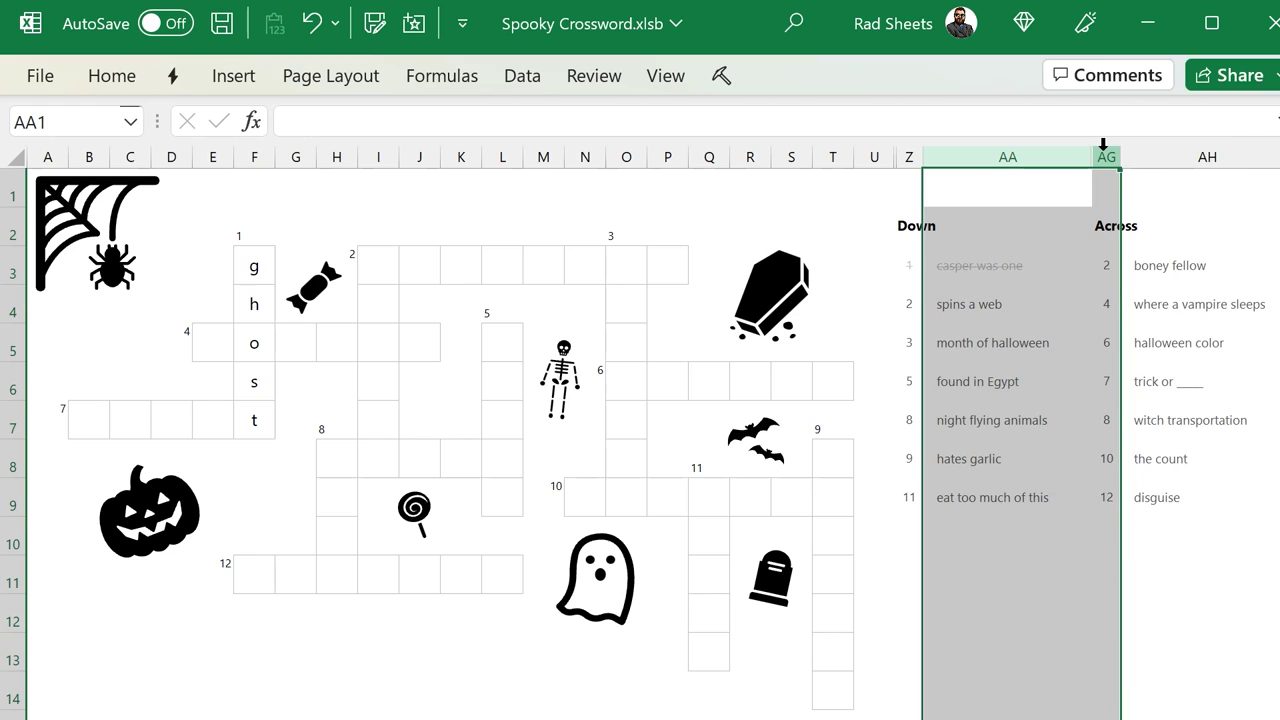
pyautogui.rightClick(1101, 165)
pyautogui.click(1178, 662)
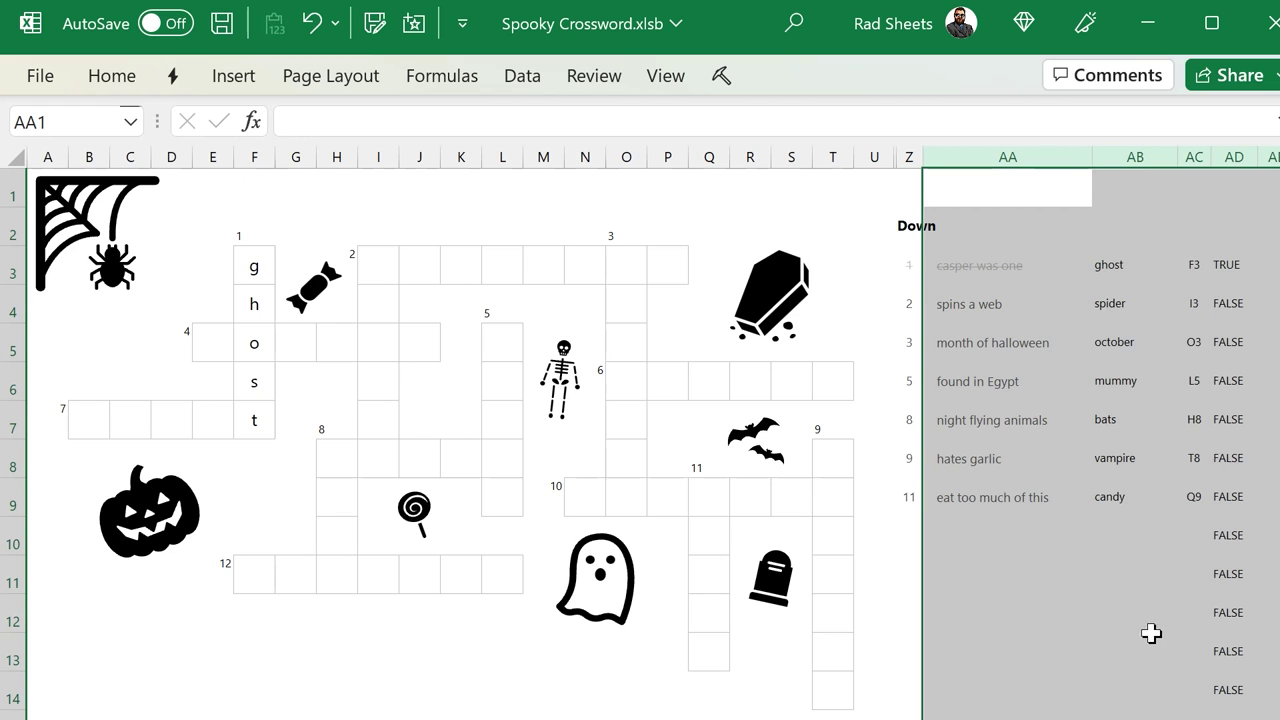
# Step: Inspect the FILTER formula behind the Down clue list across clues 1, 2, 3 and 5
pyautogui.click(1071, 385)
pyautogui.click(973, 290)
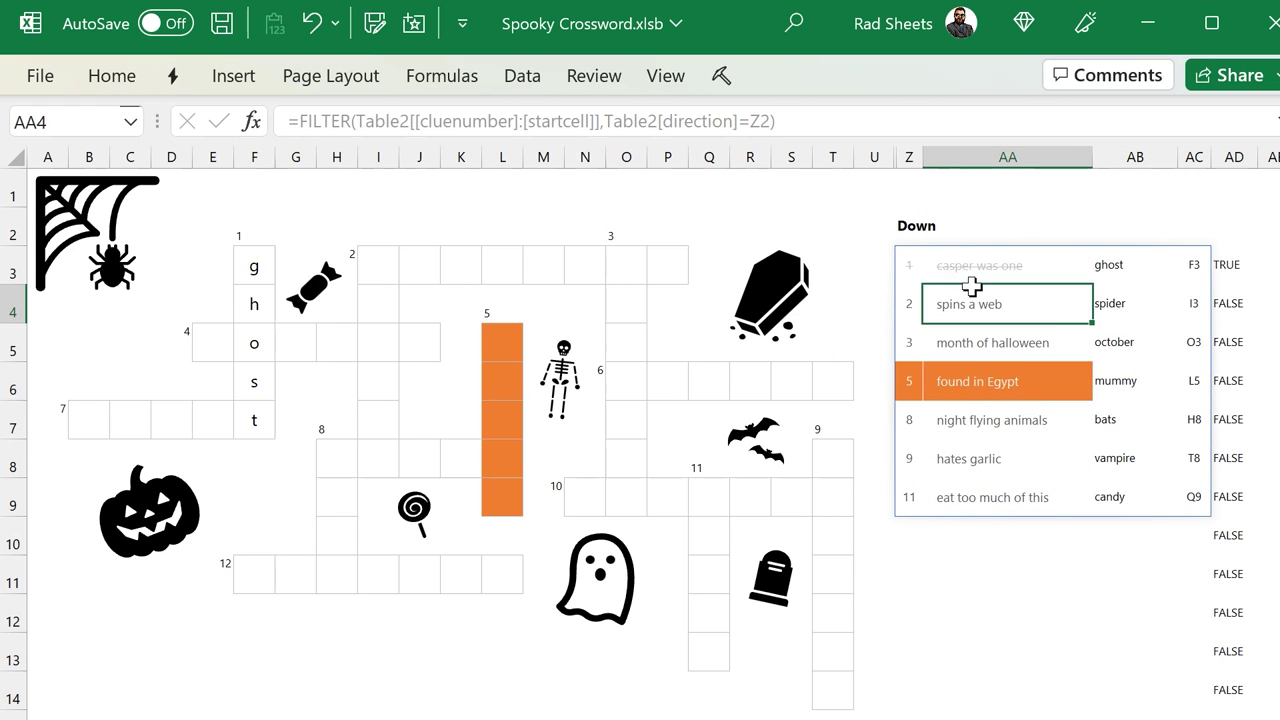
pyautogui.click(973, 264)
pyautogui.click(969, 306)
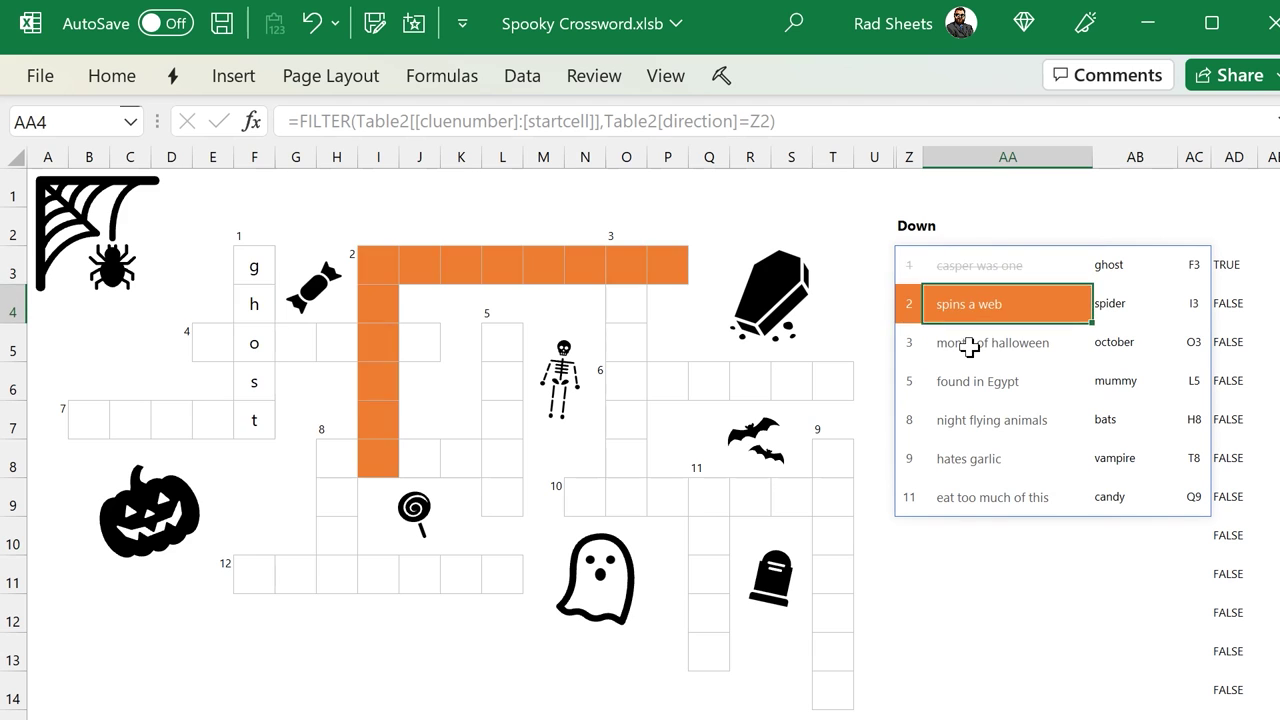
pyautogui.click(971, 344)
pyautogui.click(977, 385)
# Step: Inspect the unhidden answer, start cell and TRUE/FALSE completion columns beside the Down clues
pyautogui.click(1118, 382)
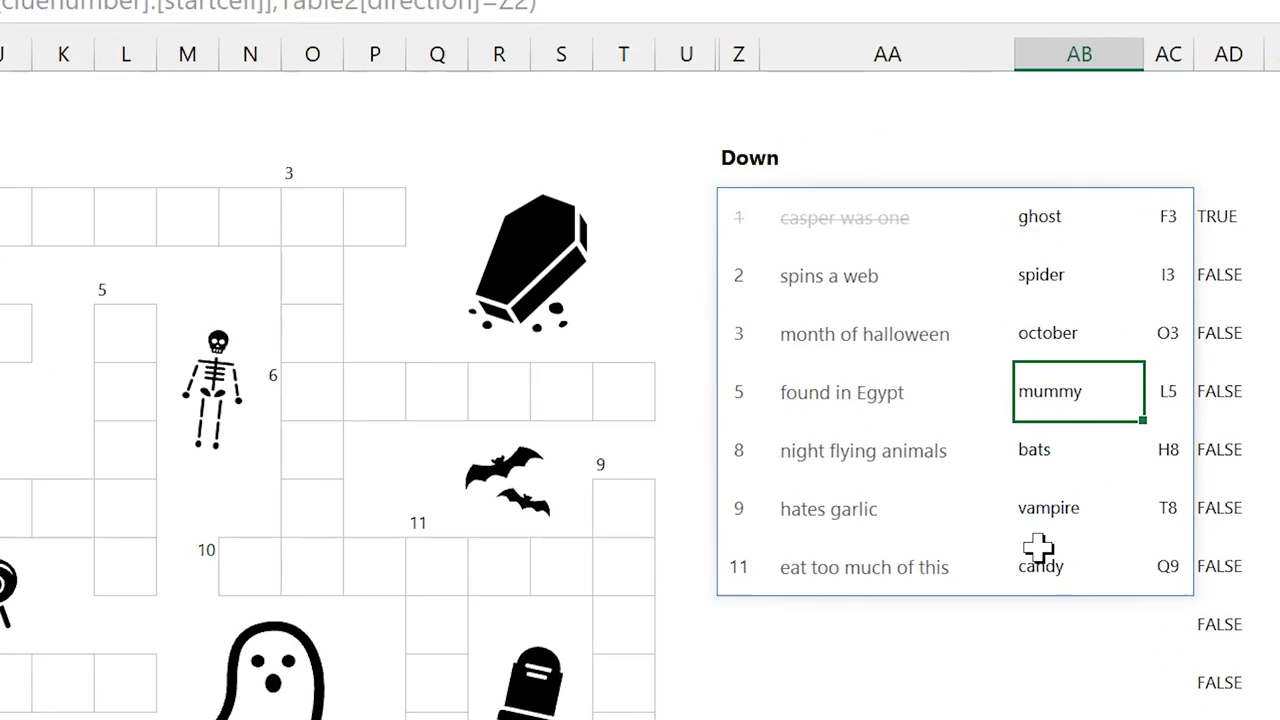
pyautogui.click(1194, 382)
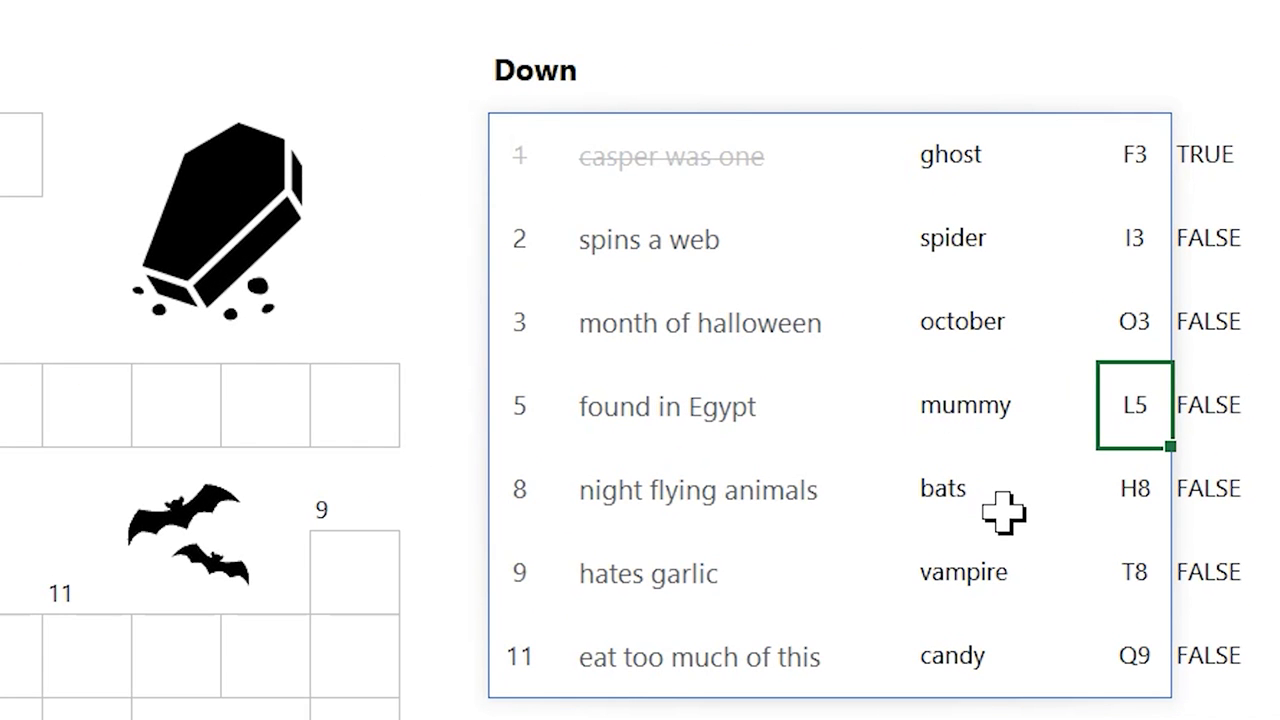
pyautogui.click(1212, 410)
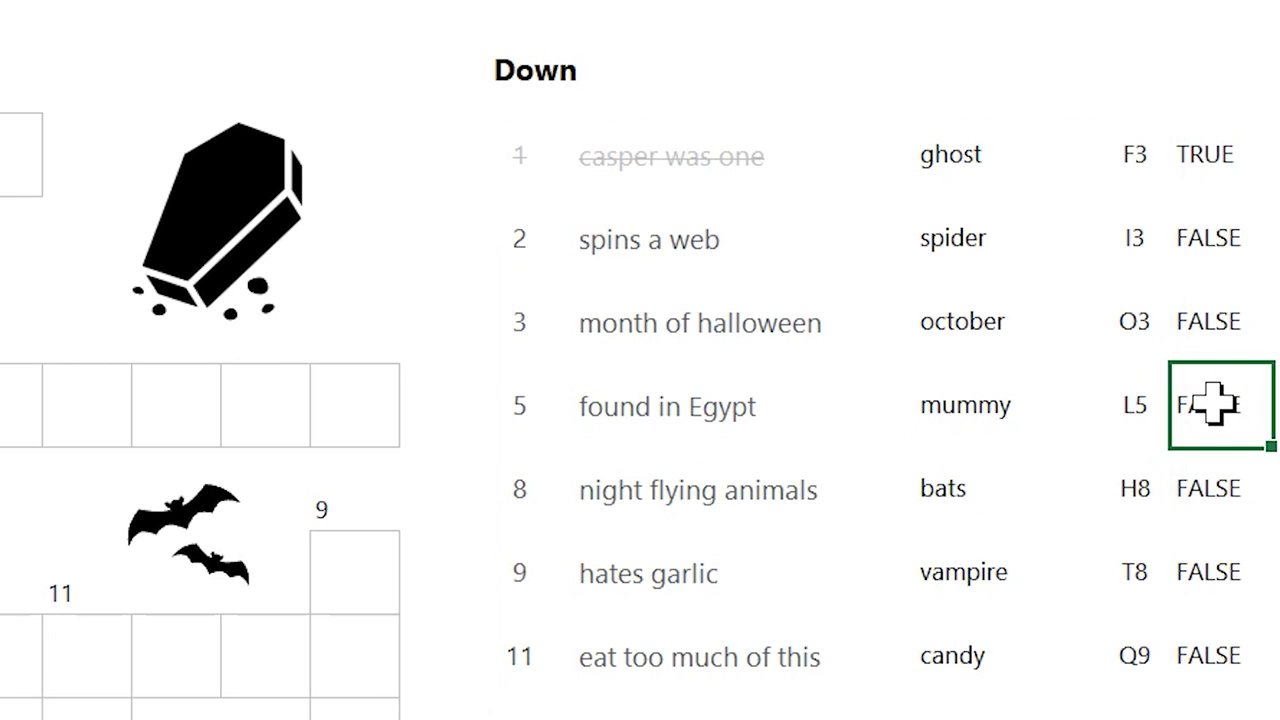
pyautogui.click(1212, 152)
pyautogui.click(1224, 240)
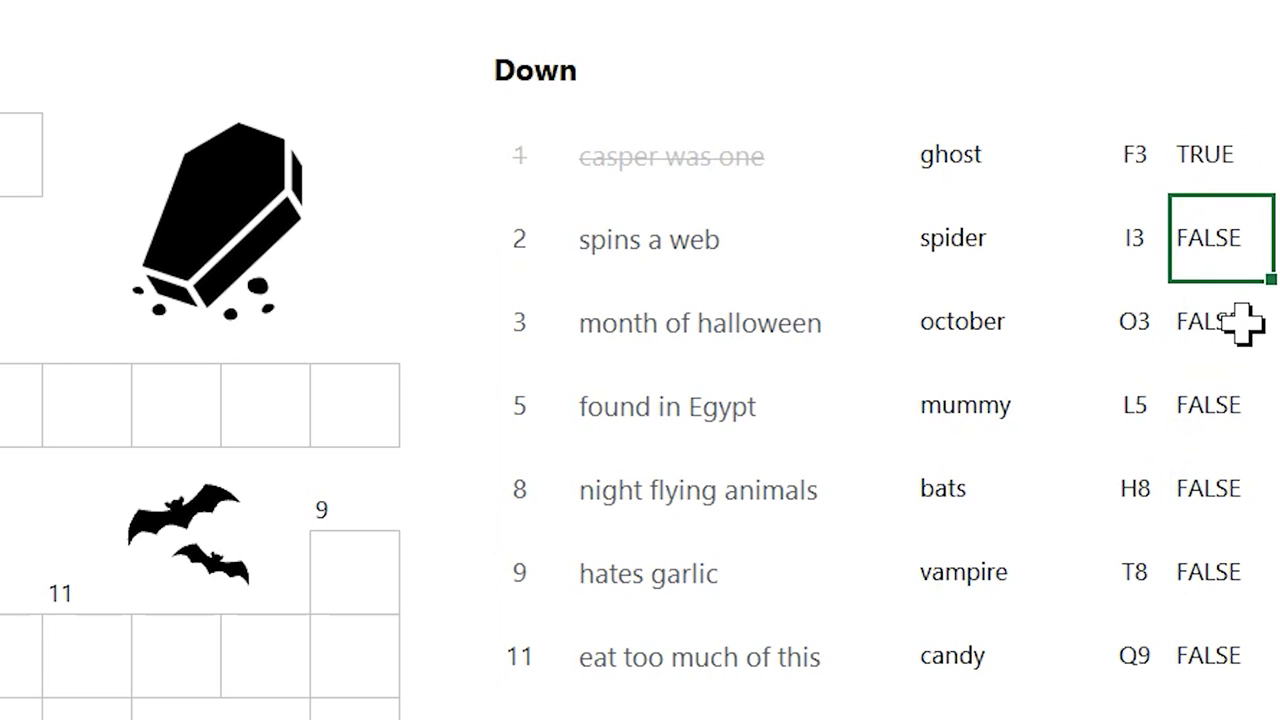
# Step: Inspect the TRUE/FALSE completion flags of the Down clues from 3 through 11, and of clue 1
pyautogui.click(1240, 322)
pyautogui.click(1234, 405)
pyautogui.click(1228, 488)
pyautogui.click(1210, 572)
pyautogui.click(1208, 660)
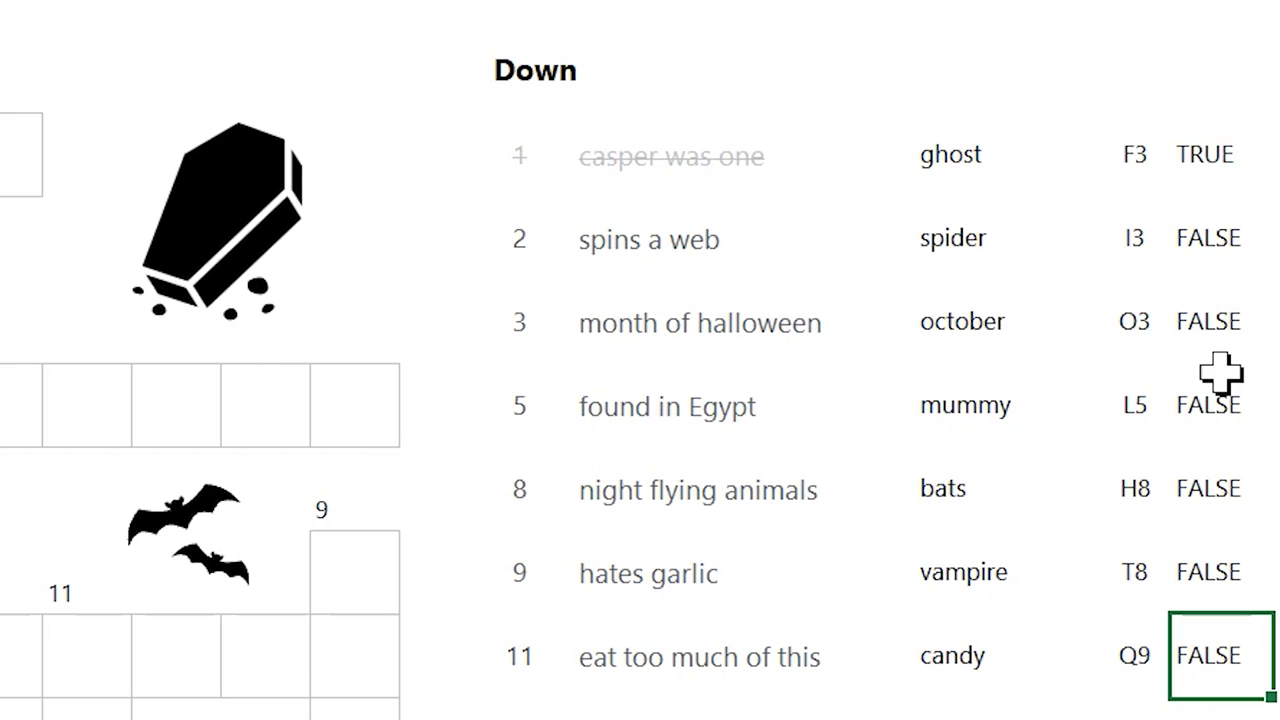
pyautogui.click(1195, 172)
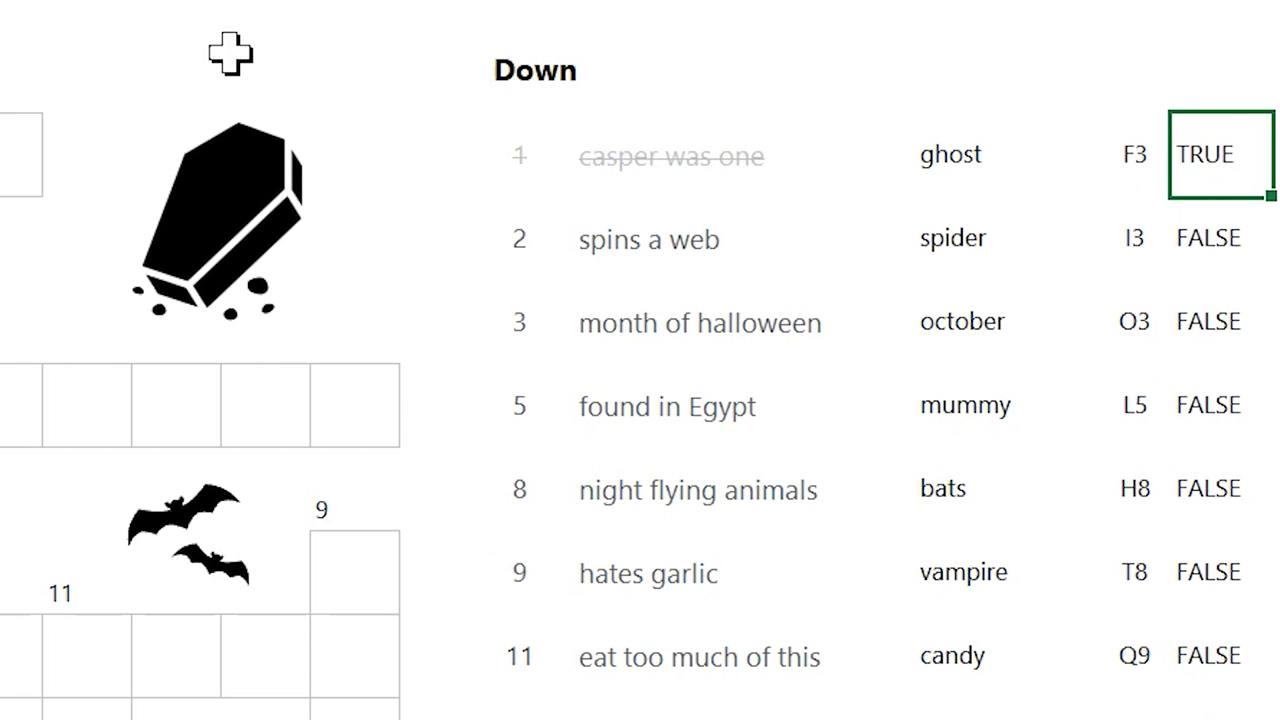
# Step: Evaluate the CONCAT(OFFSET(INDIRECT(AC3)...)) part of the completion formula in AD3, and leave the formula unchanged
pyautogui.click(196, 170)
pyautogui.moveTo(199, 172); pyautogui.dragTo(1278, 175)
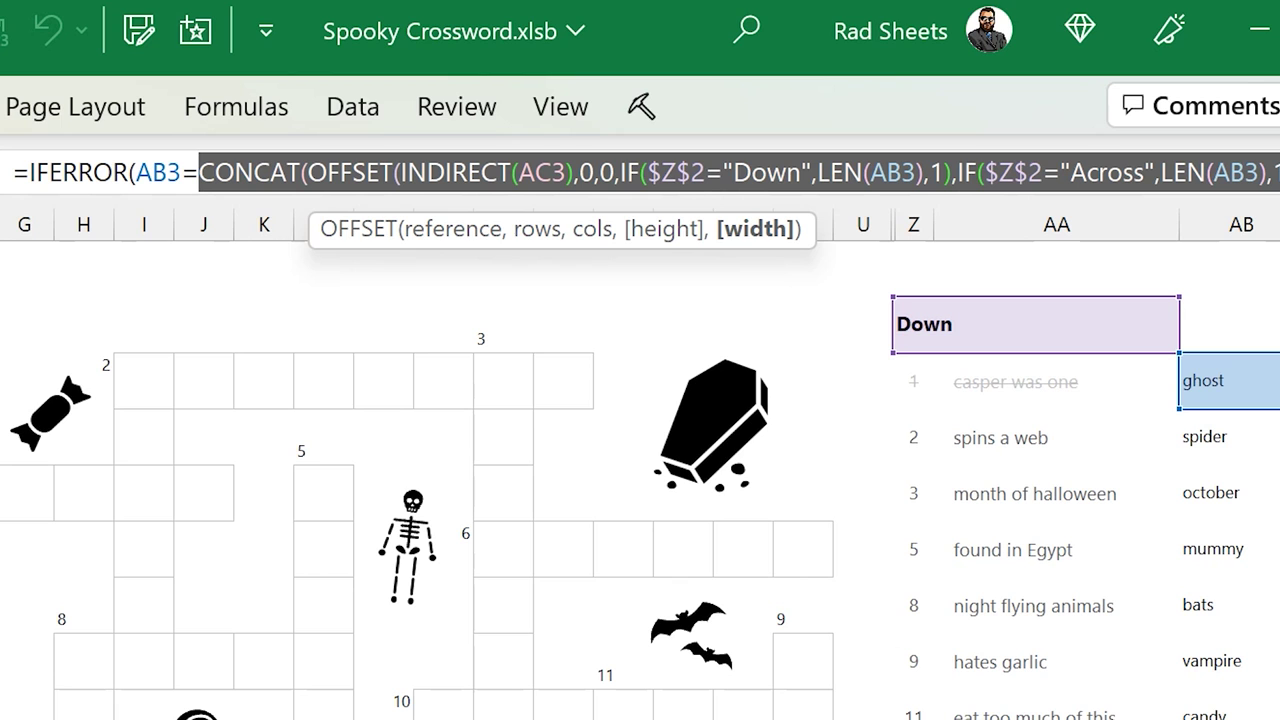
pyautogui.press('F9')
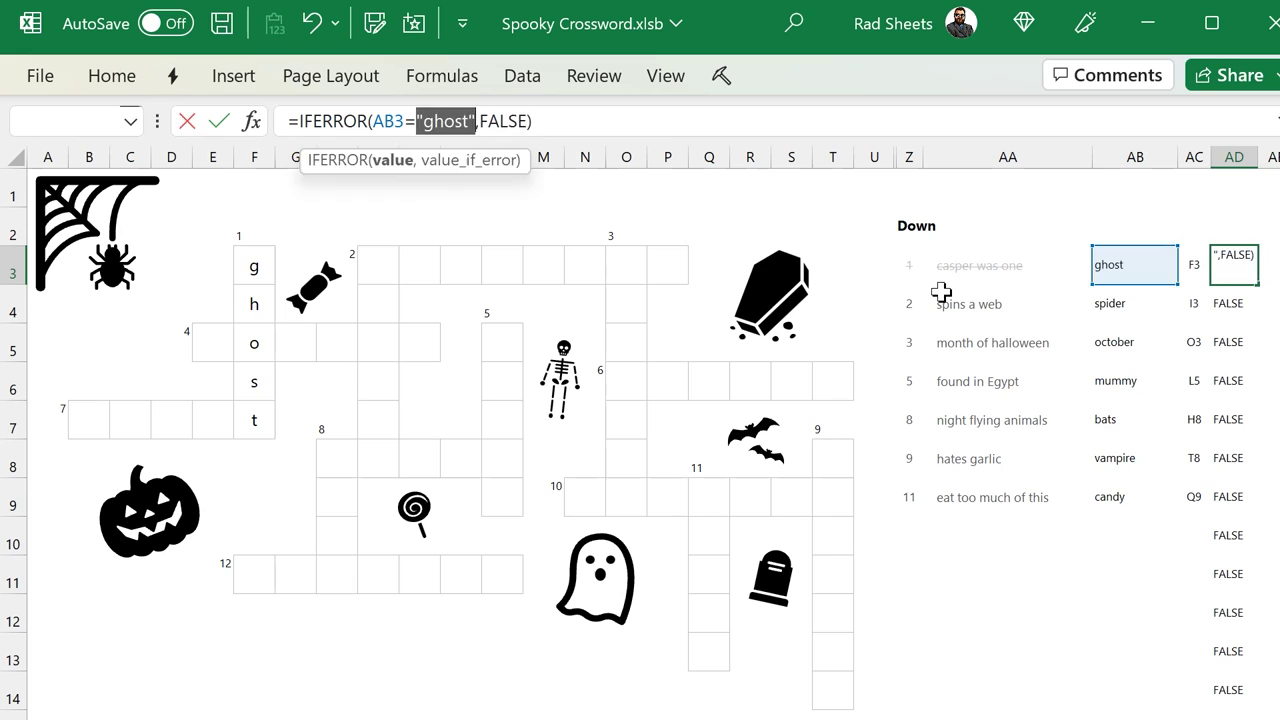
pyautogui.press('Escape')
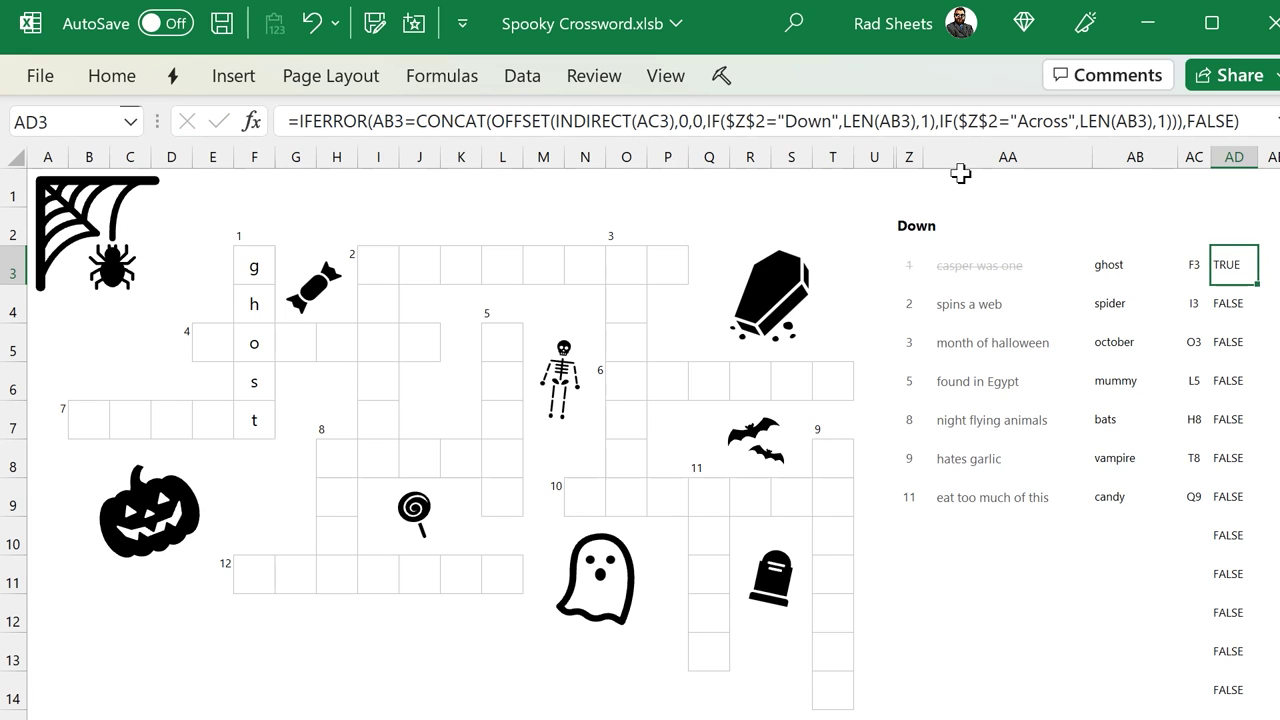
# Step: Inspect the FILTER formula behind the answer and start cell of Down clue 1
pyautogui.click(1102, 281)
pyautogui.click(1189, 263)
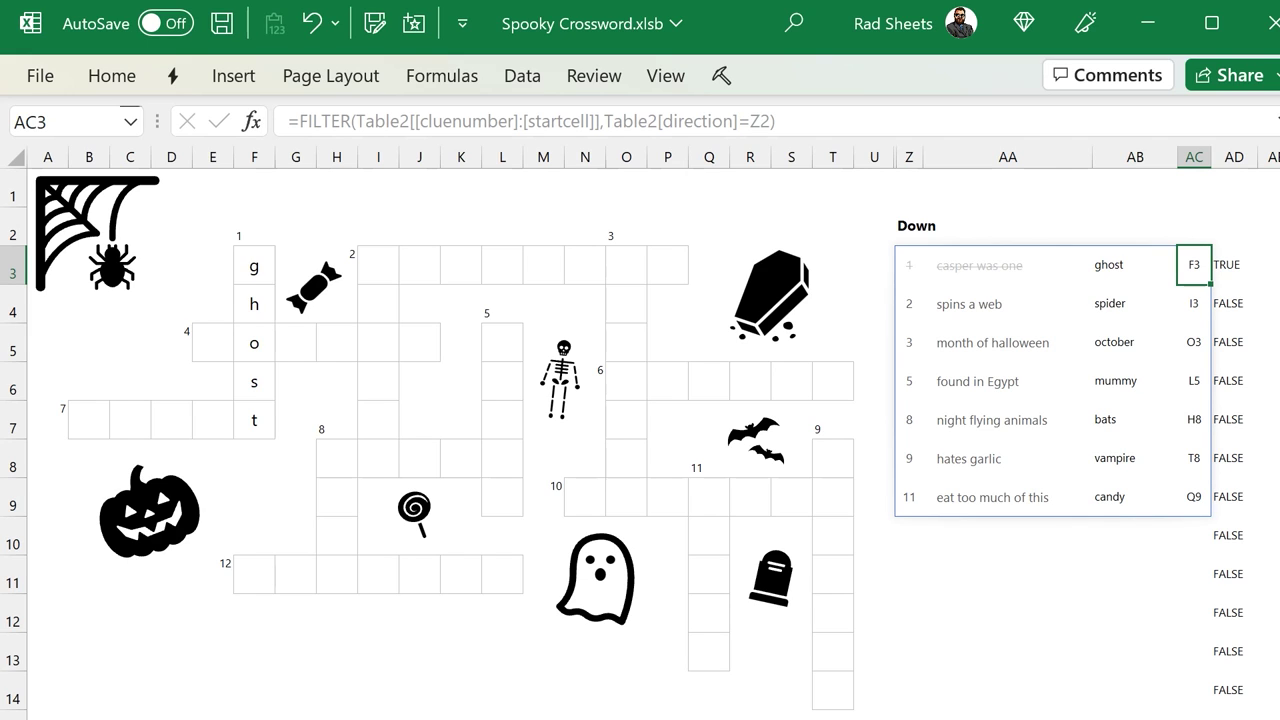
pyautogui.click(1220, 231)
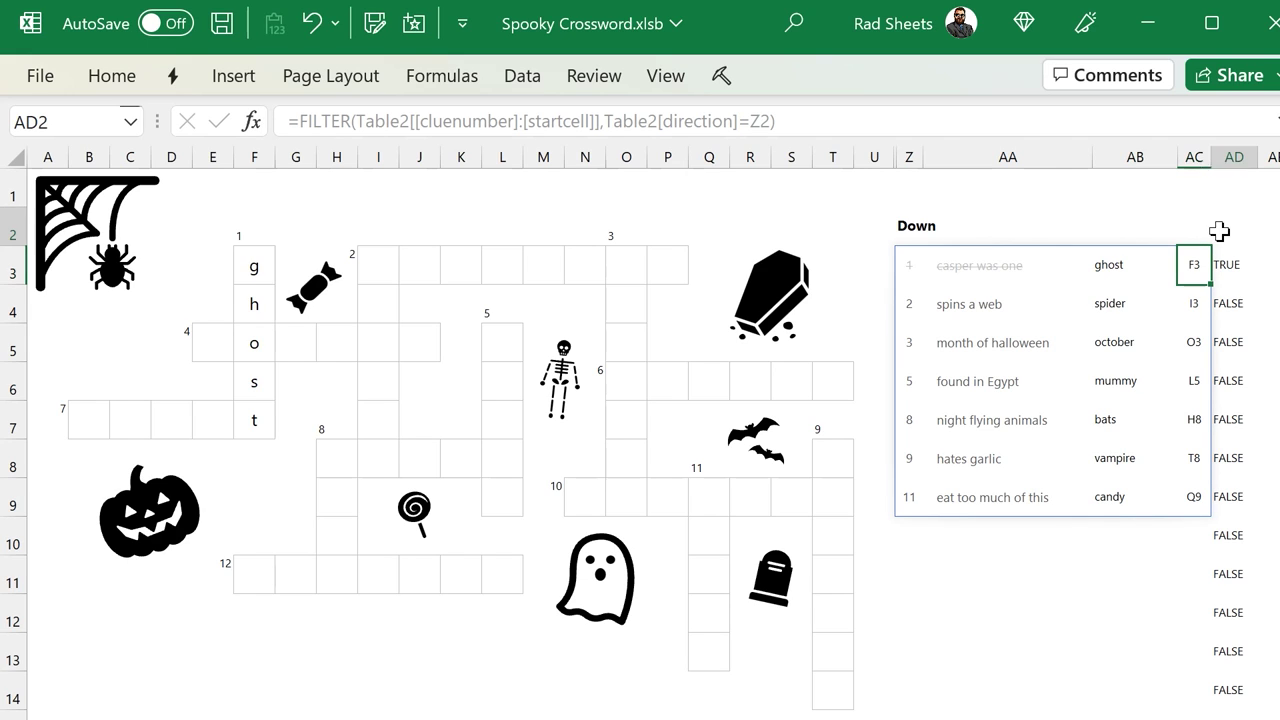
pyautogui.click(1130, 230)
pyautogui.click(980, 220)
pyautogui.click(973, 197)
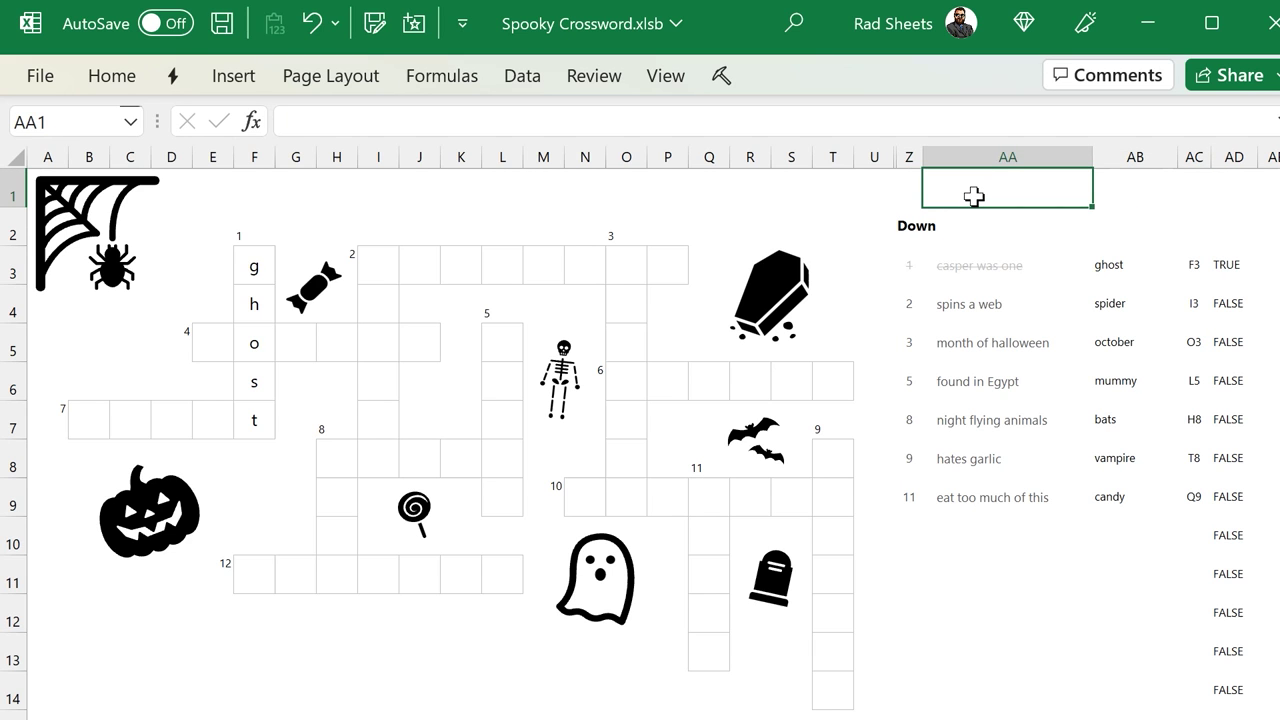
pyautogui.press('Left')
pyautogui.press('Right')
pyautogui.press('Right')
pyautogui.press('Right')
pyautogui.press('Right')
pyautogui.press('Right')
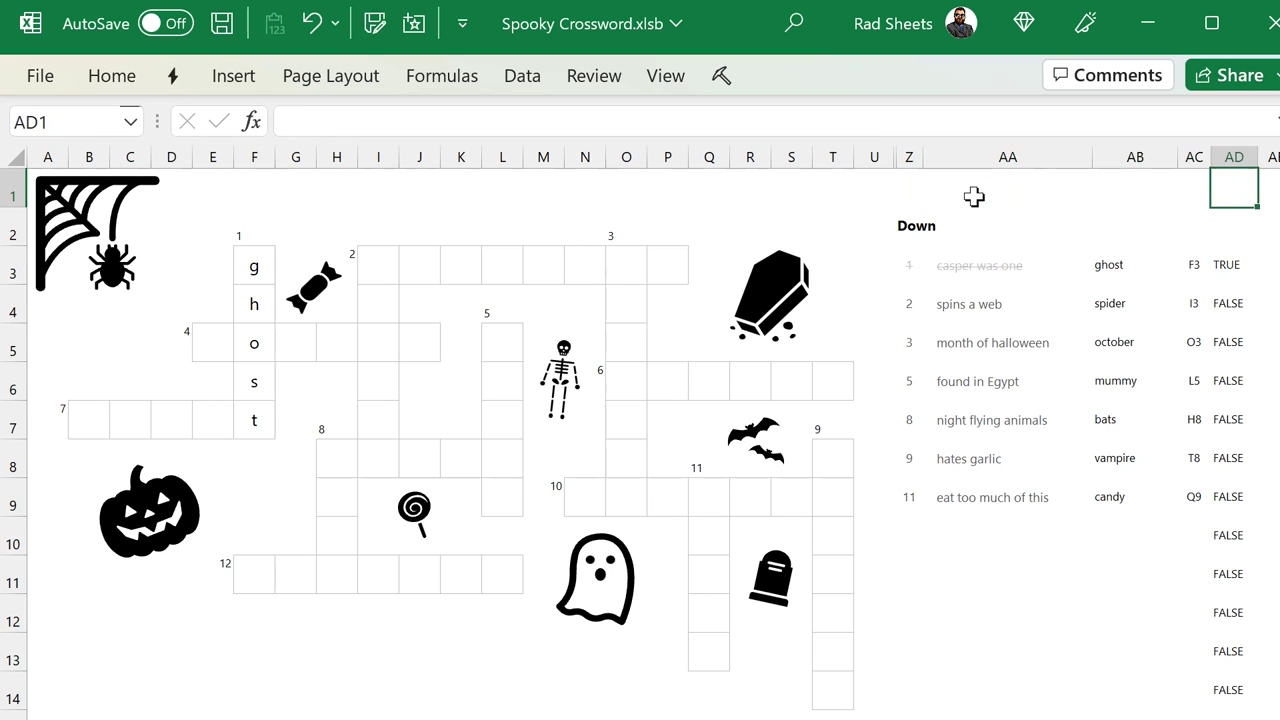
pyautogui.press('Right')
pyautogui.press('Right')
pyautogui.press('Right')
pyautogui.press('Down')
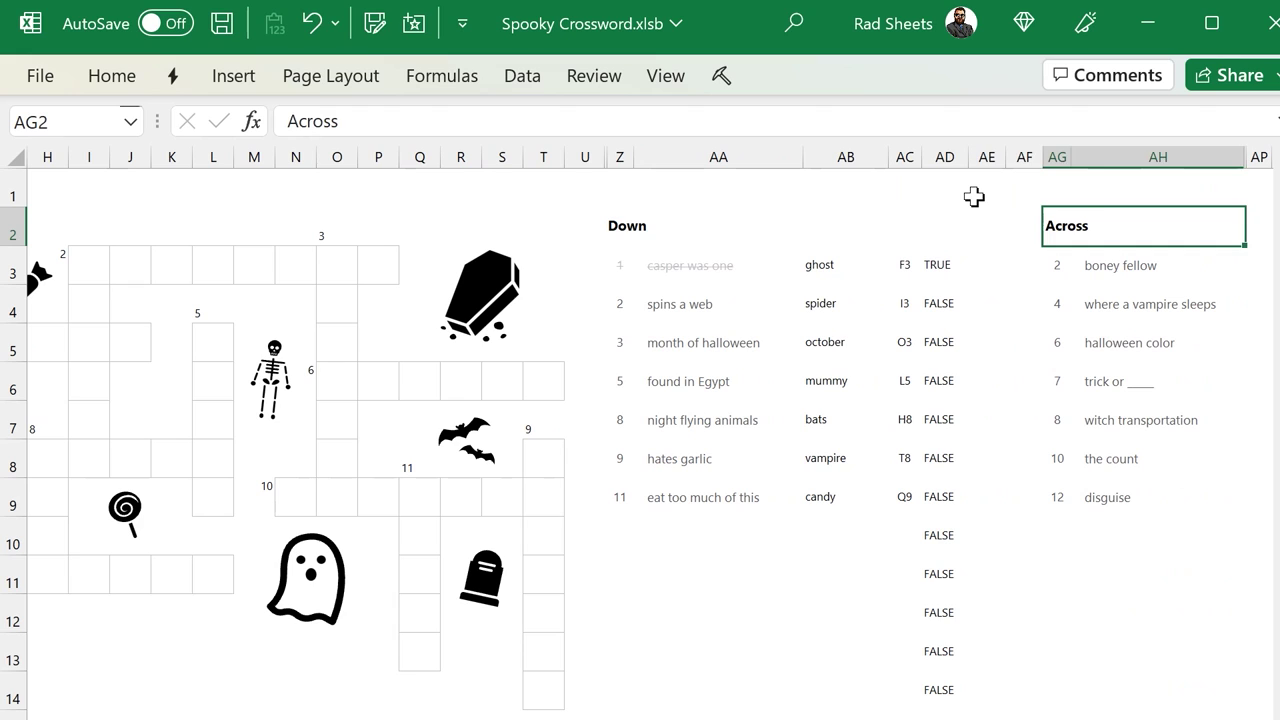
pyautogui.press('Left')
pyautogui.press('Left')
pyautogui.press('Left')
pyautogui.press('Left')
pyautogui.press('Left')
pyautogui.press('Right')
pyautogui.press('Right')
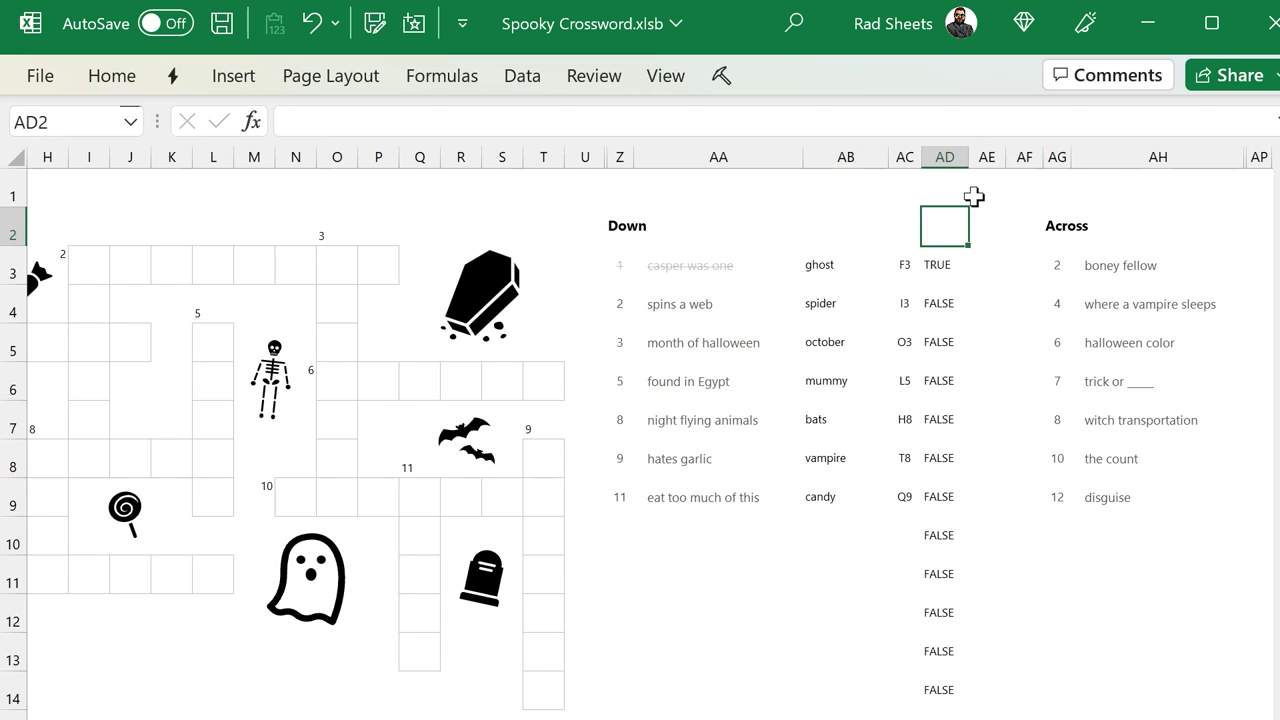
# Step: Unhide the helper columns between AH and AP on the crossword sheet
pyautogui.moveTo(1259, 157); pyautogui.dragTo(1211, 157)
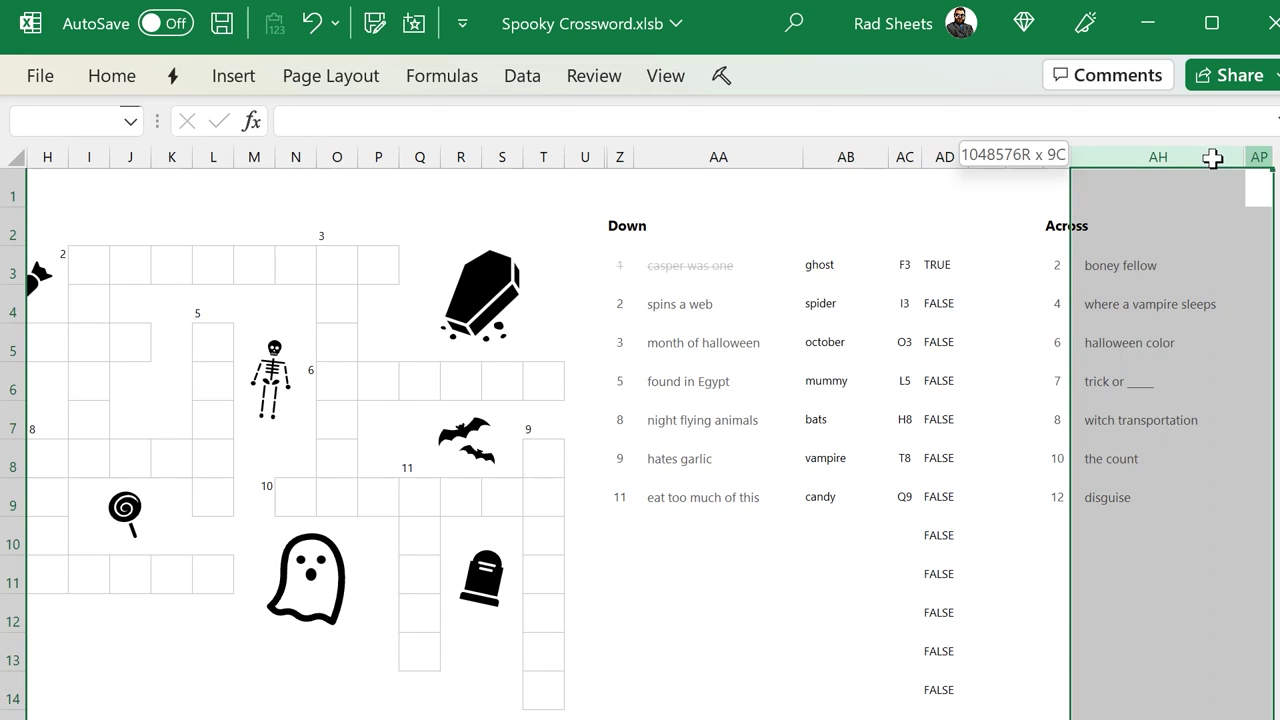
pyautogui.rightClick(1214, 158)
pyautogui.hscroll(3, 1234, 704)
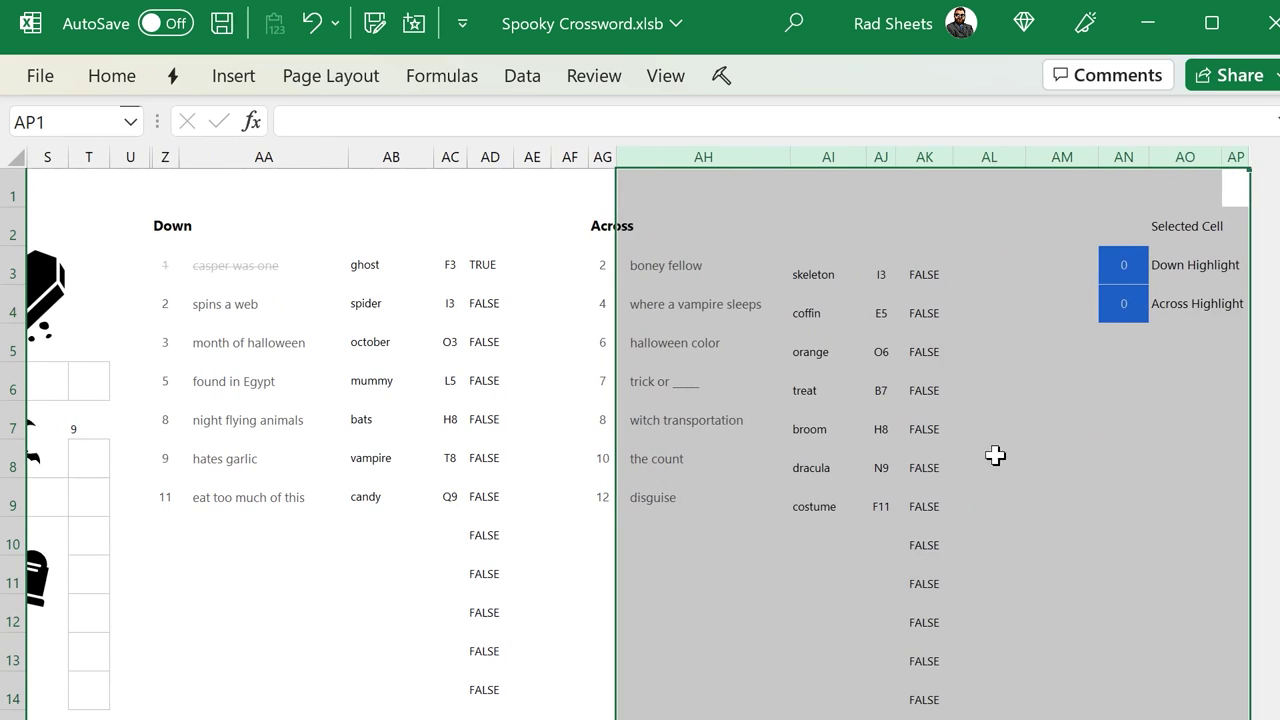
pyautogui.click(1058, 428)
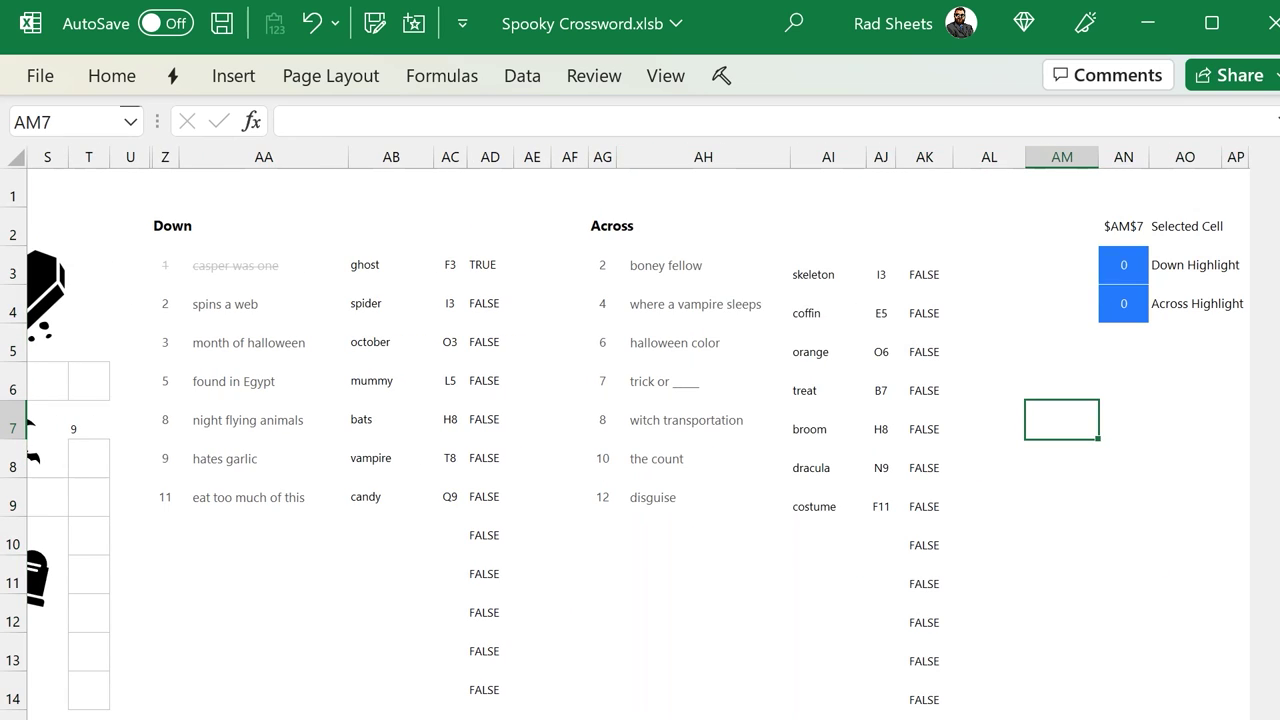
# Step: Inspect the FILTER formula that fills the Across clue list, from the clue to its start cell
pyautogui.hscroll(-5, 640, 430)
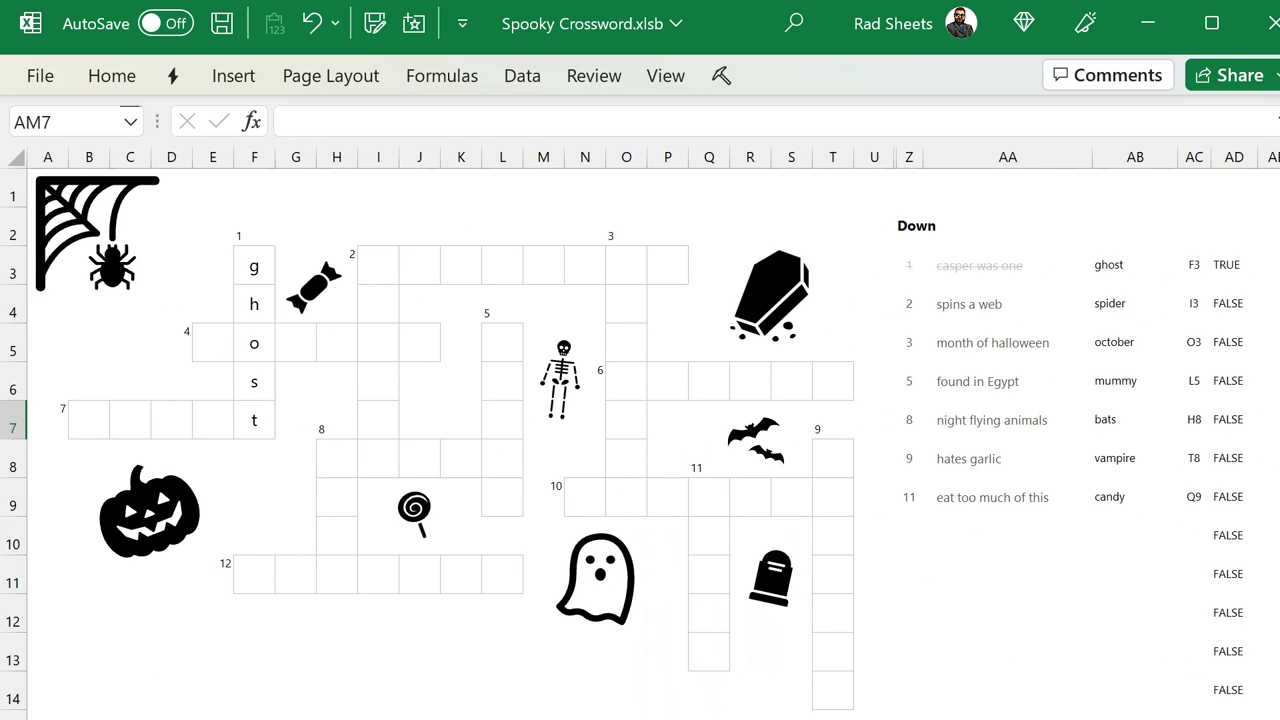
pyautogui.hscroll(6, 640, 430)
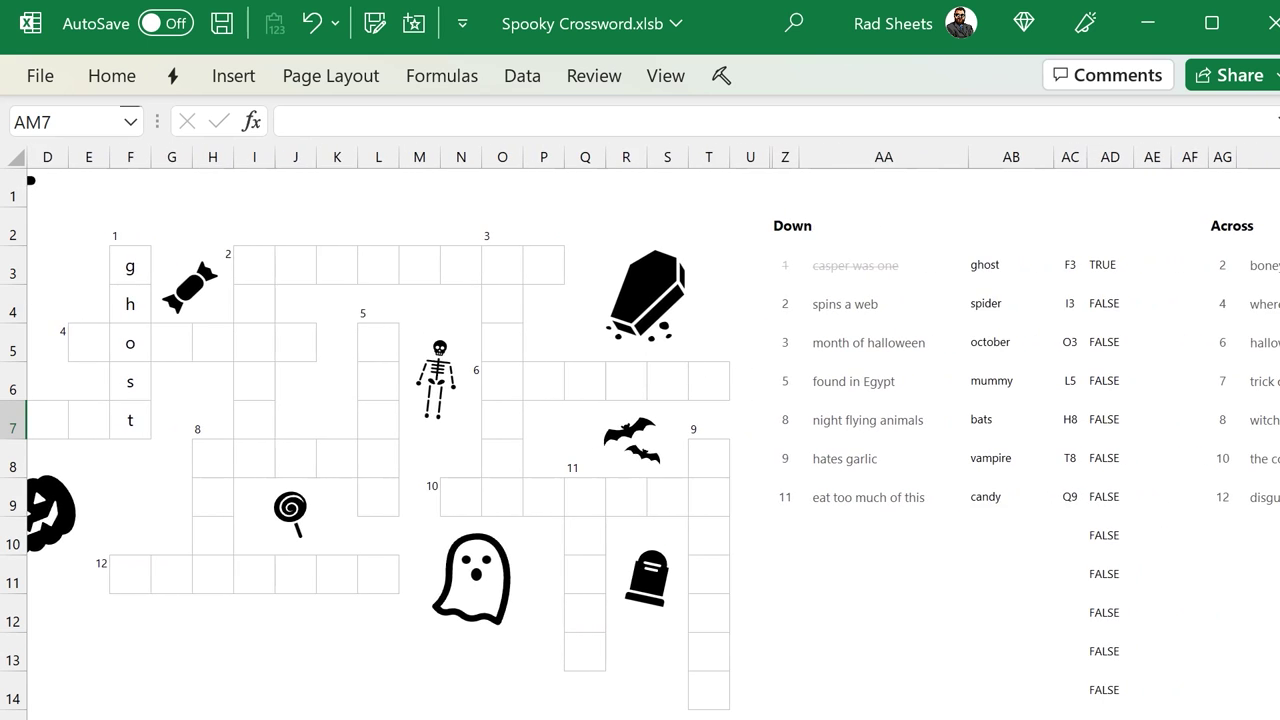
pyautogui.hscroll(4, 687, 322)
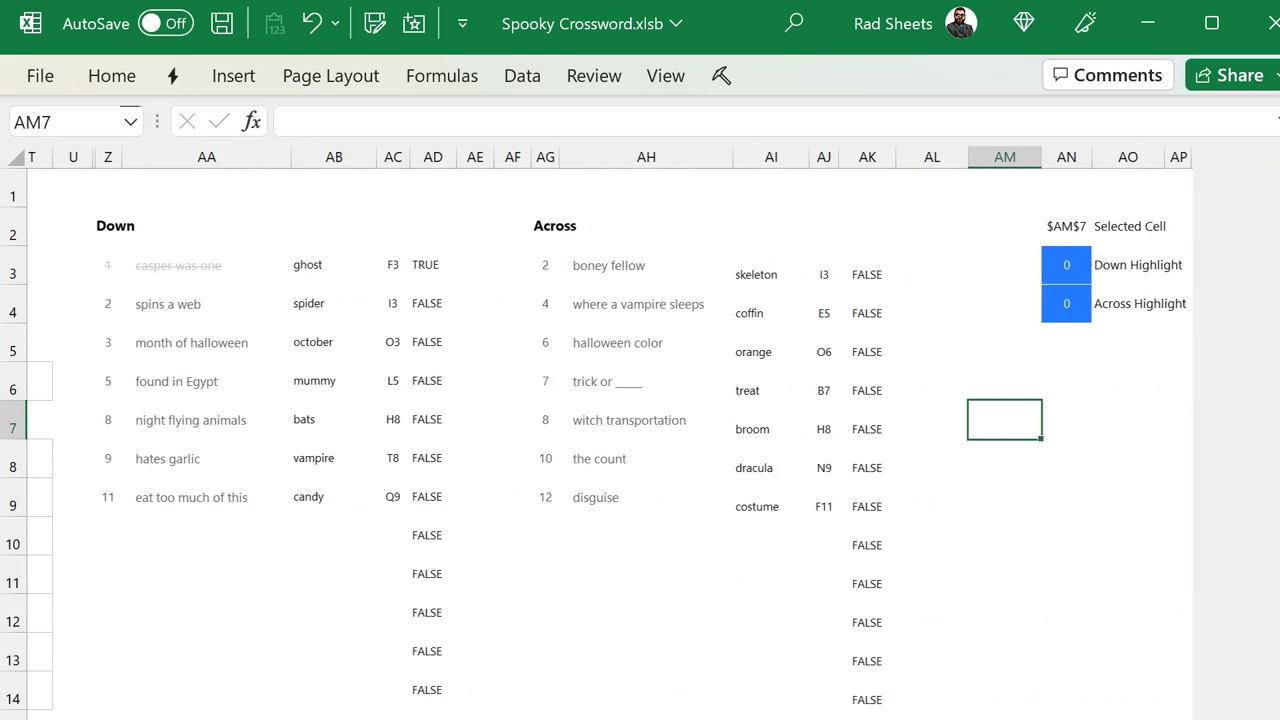
pyautogui.click(588, 262)
pyautogui.click(797, 267)
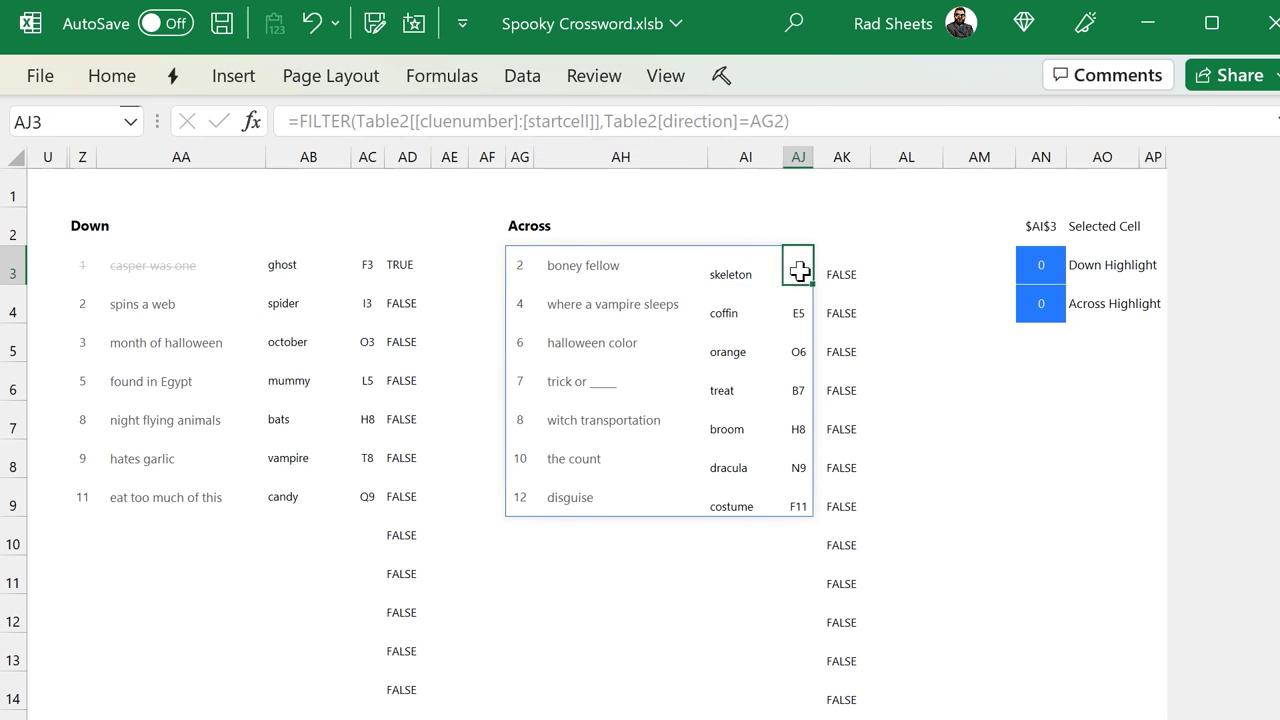
# Step: Inspect the completion flags and answer column beside the Across clues
pyautogui.click(840, 275)
pyautogui.click(842, 350)
pyautogui.click(838, 425)
pyautogui.click(745, 385)
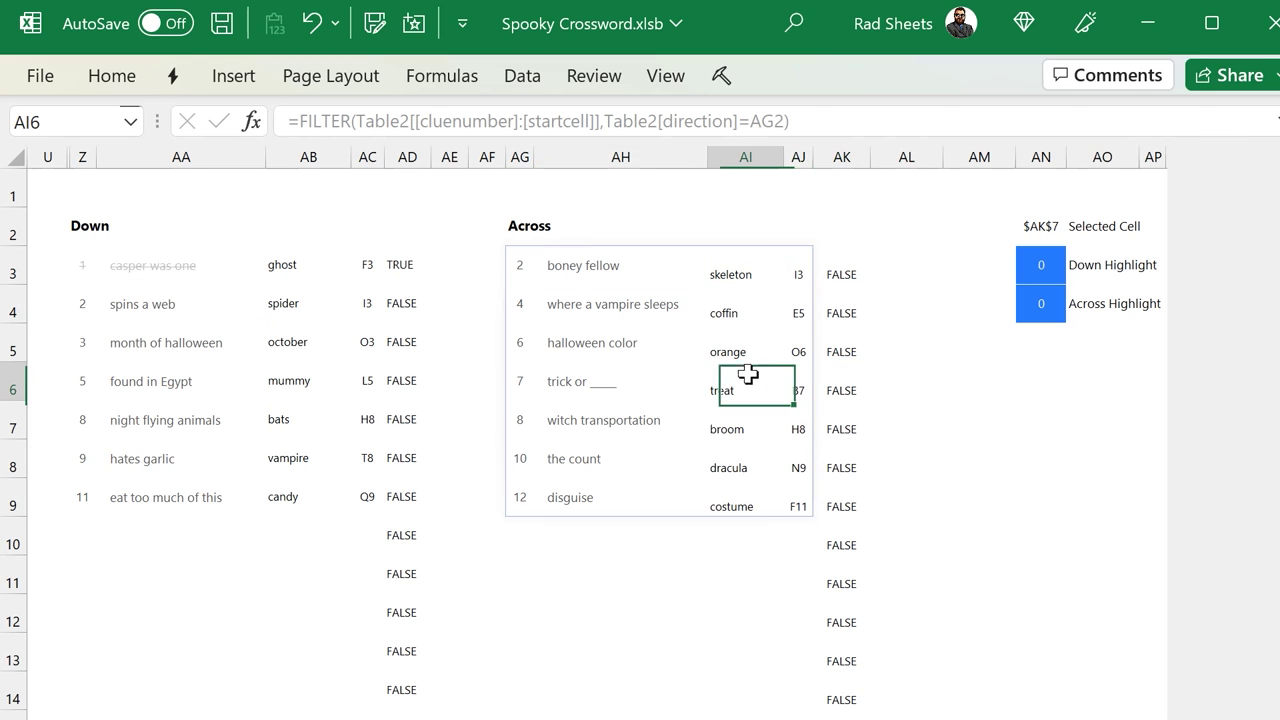
pyautogui.click(717, 277)
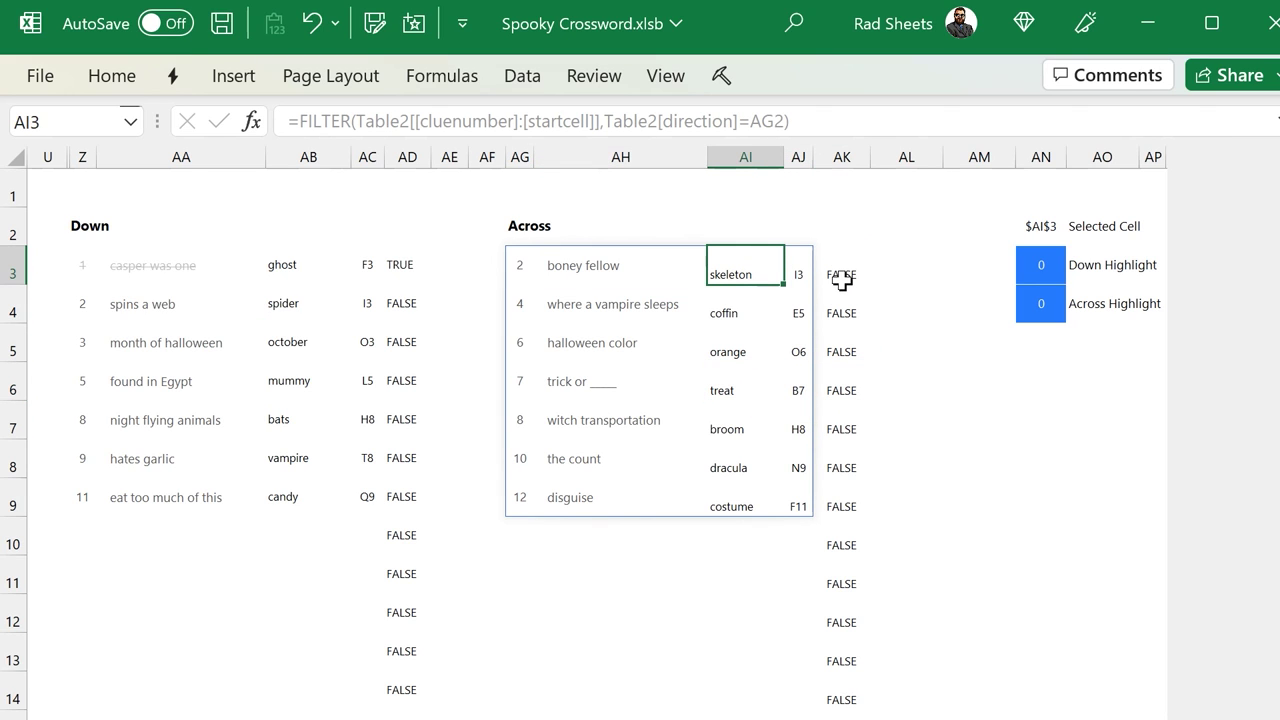
# Step: Examine how the Selected Cell helper responds to selecting the "boney fellow" clue compared with its answer cell
pyautogui.click(605, 265)
pyautogui.click(720, 266)
pyautogui.click(1045, 230)
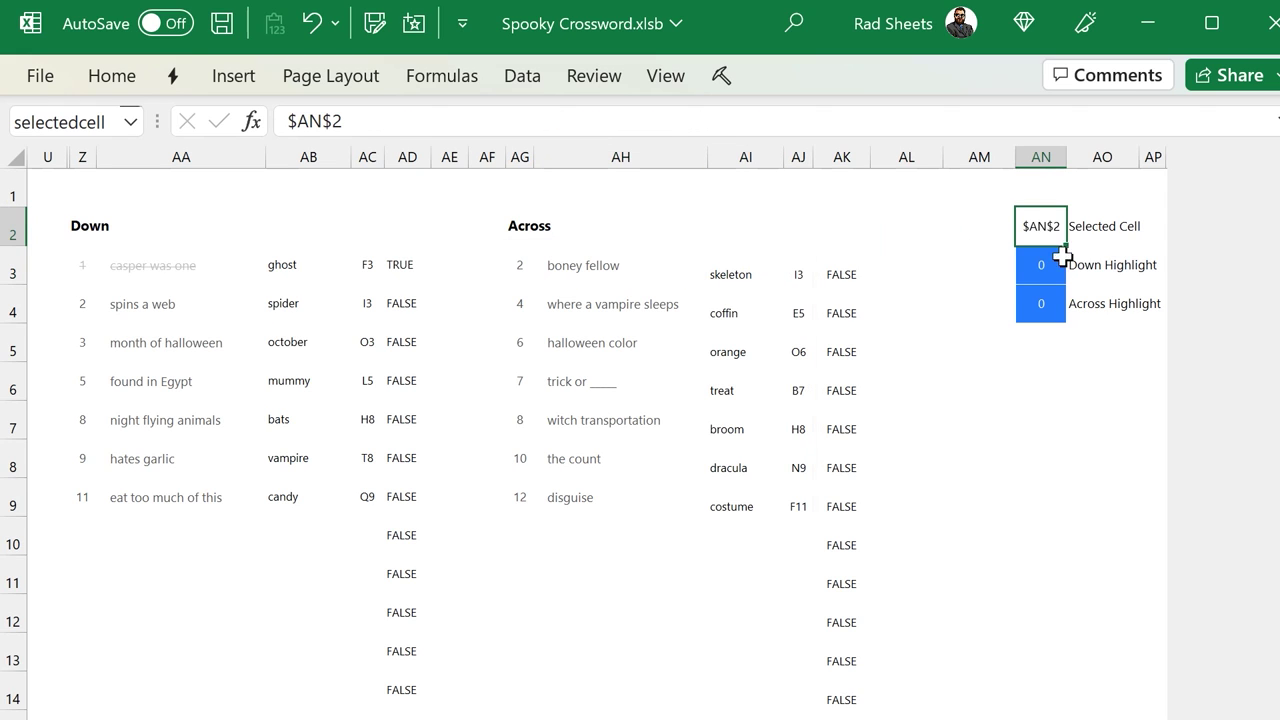
pyautogui.click(698, 273)
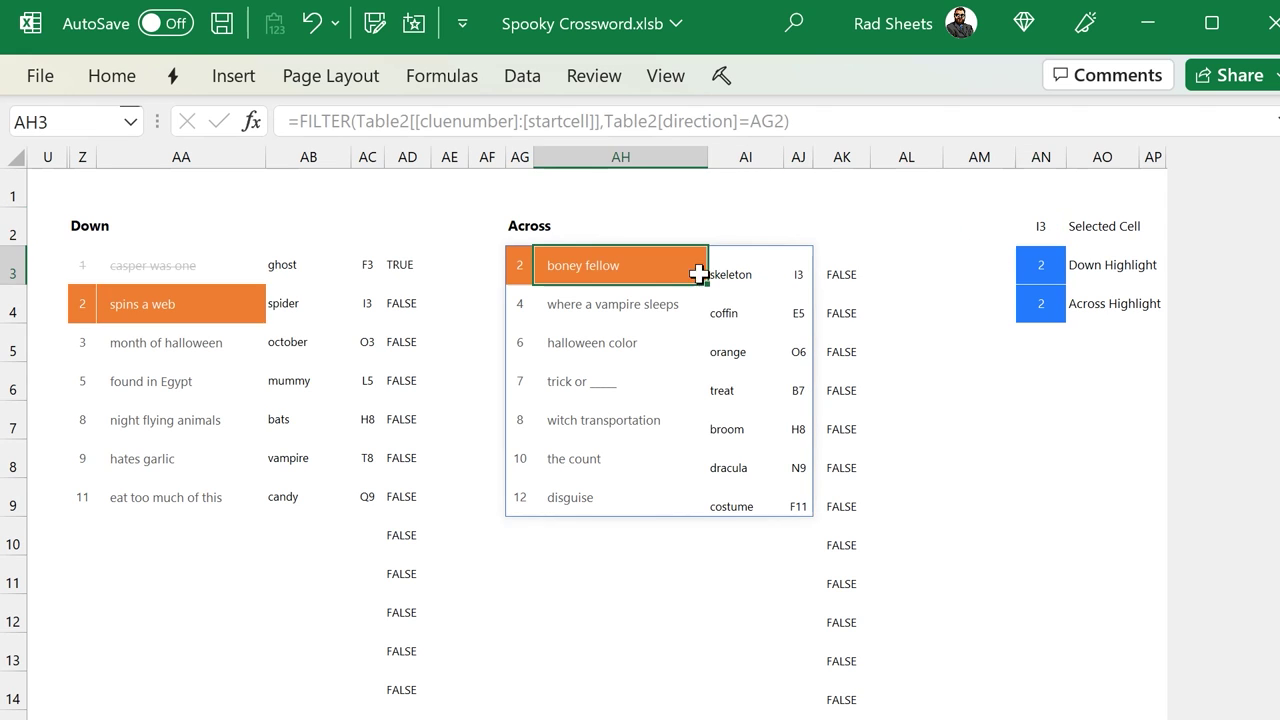
pyautogui.click(750, 276)
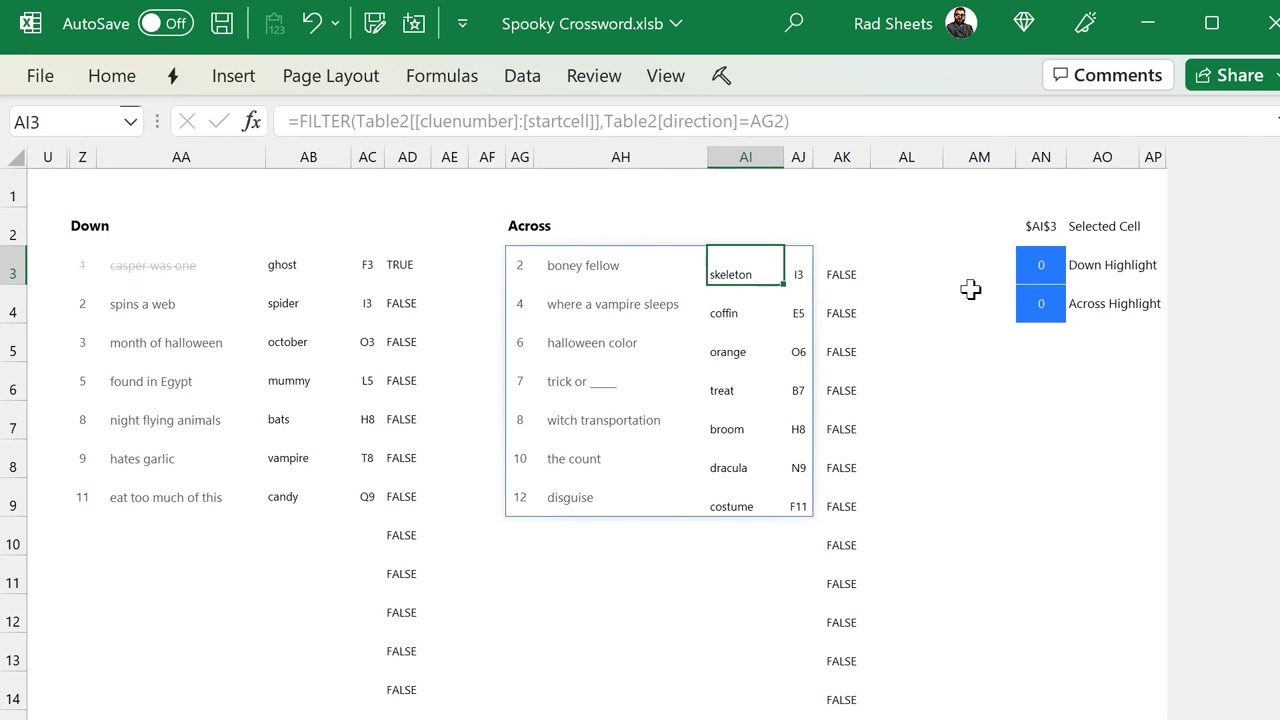
# Step: Inspect the Down Highlight and Across Highlight formulas, and test the helpers by selecting Across clues 2 and 4
pyautogui.click(1048, 263)
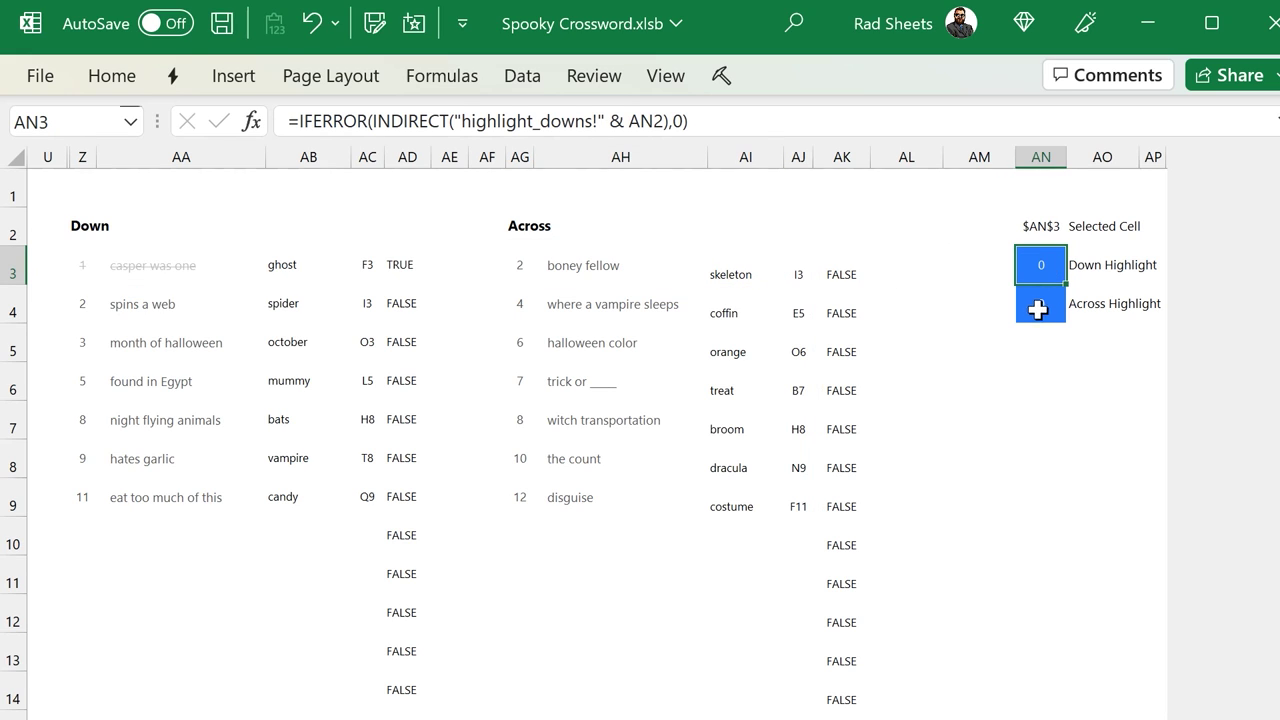
pyautogui.click(1037, 306)
pyautogui.click(597, 266)
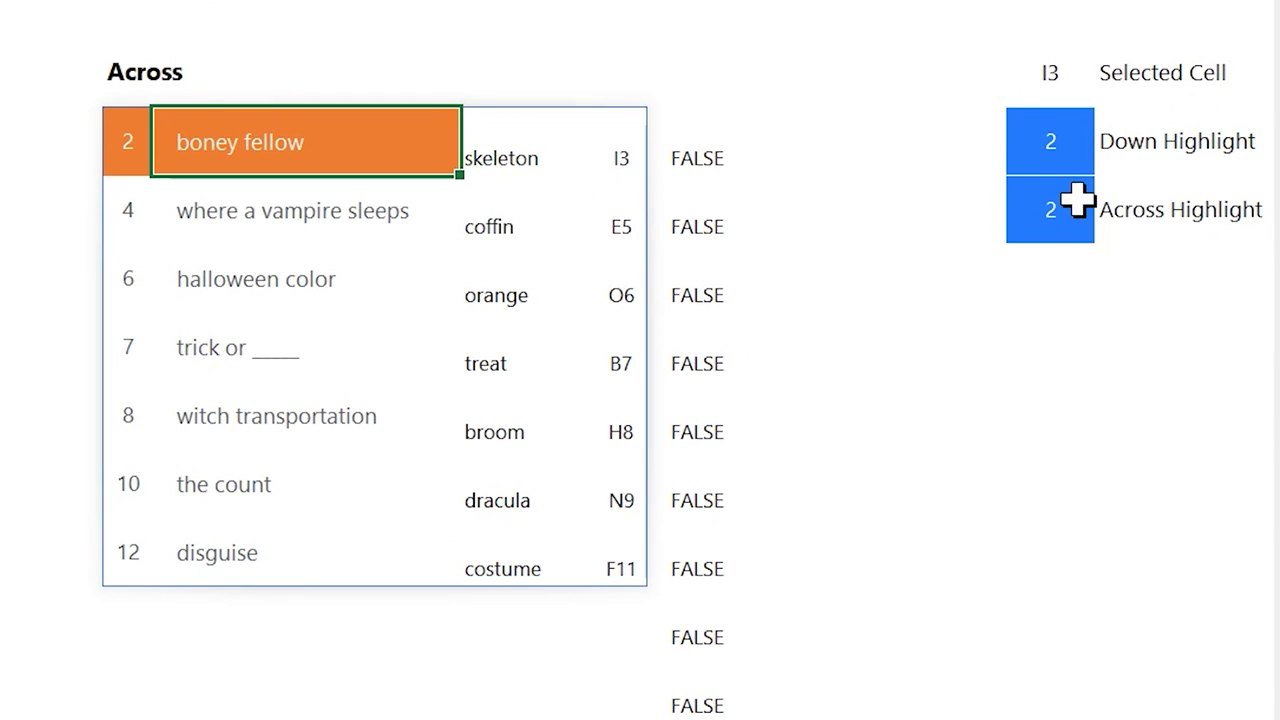
pyautogui.click(214, 229)
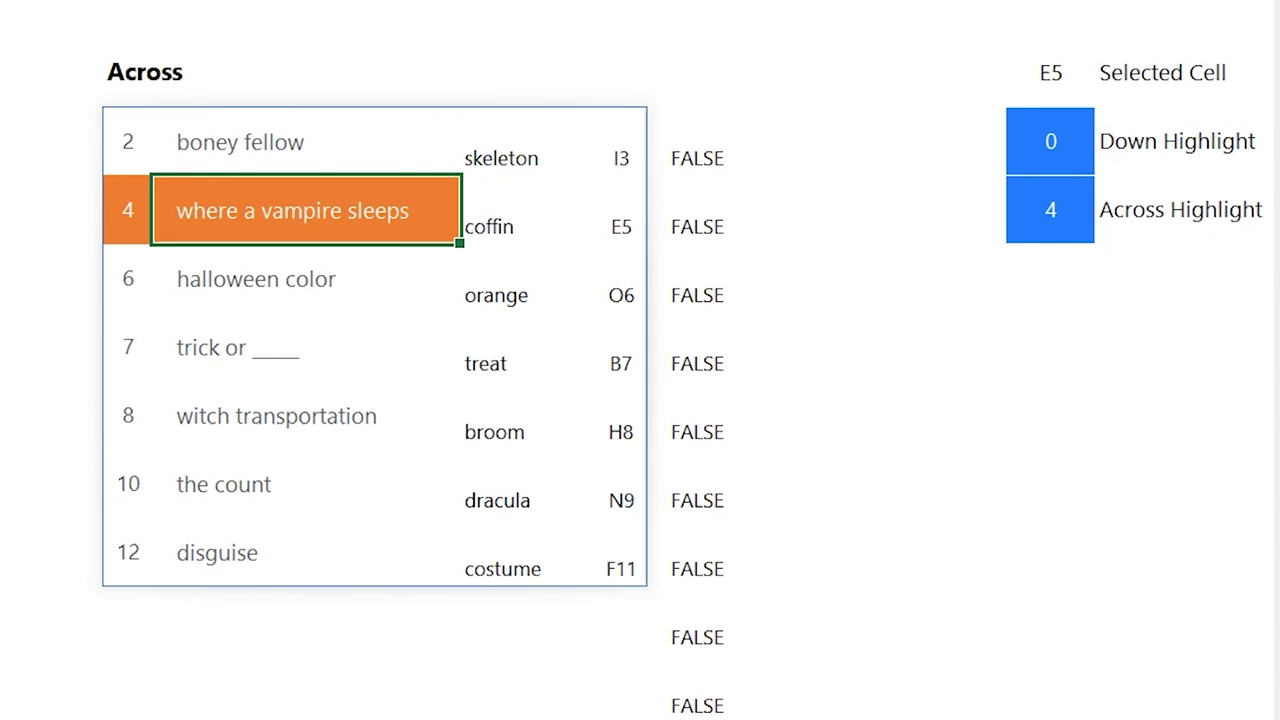
pyautogui.click(1053, 76)
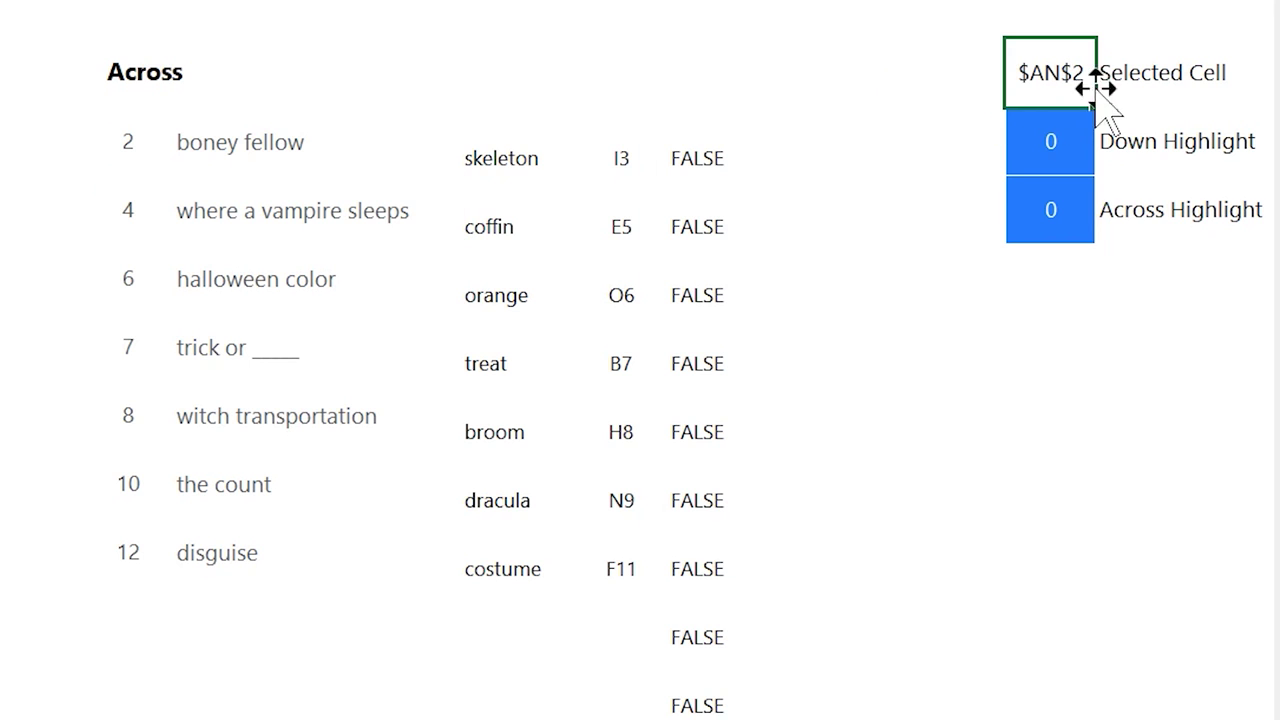
# Step: Review the selected clue text check in the Worksheet_SelectionChange code, and recheck the Down Highlight formula in AN3
pyautogui.click(220, 158)
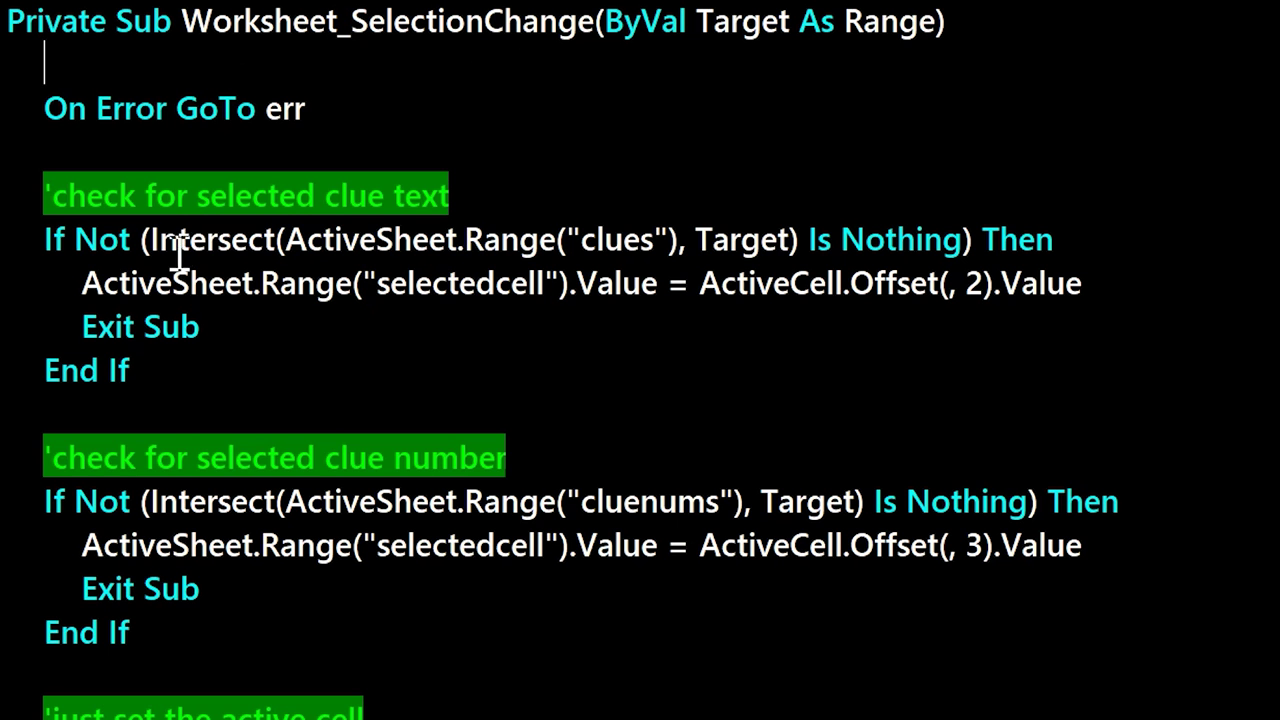
pyautogui.moveTo(188, 240); pyautogui.dragTo(862, 245)
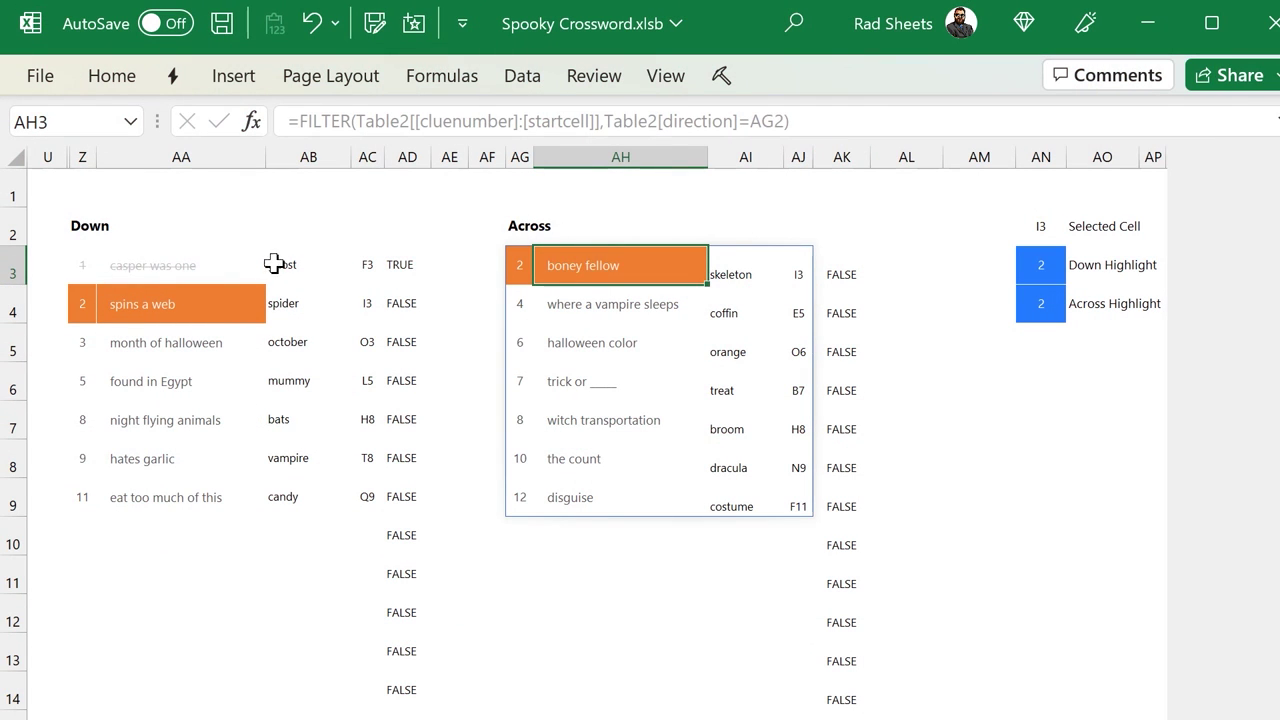
pyautogui.click(274, 263)
pyautogui.click(1028, 265)
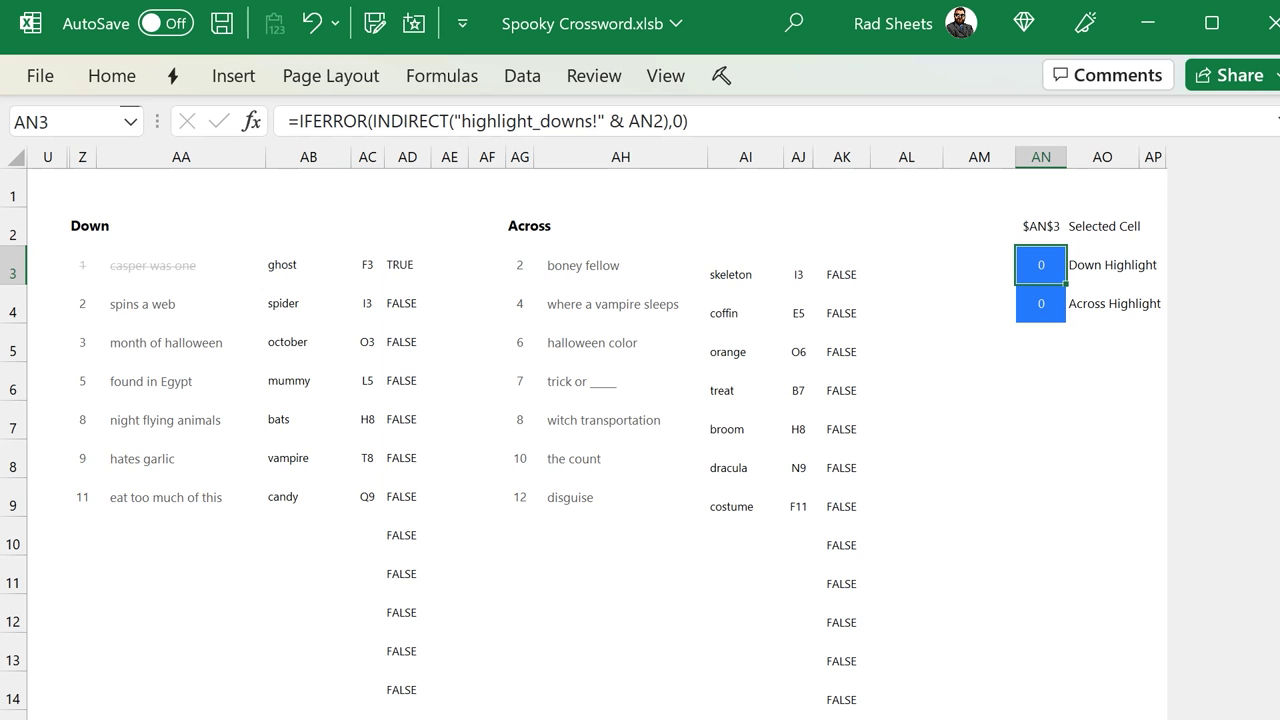
# Step: Open the conditional formatting rules that apply to crossword cell F3
pyautogui.hscroll(-10, 640, 430)
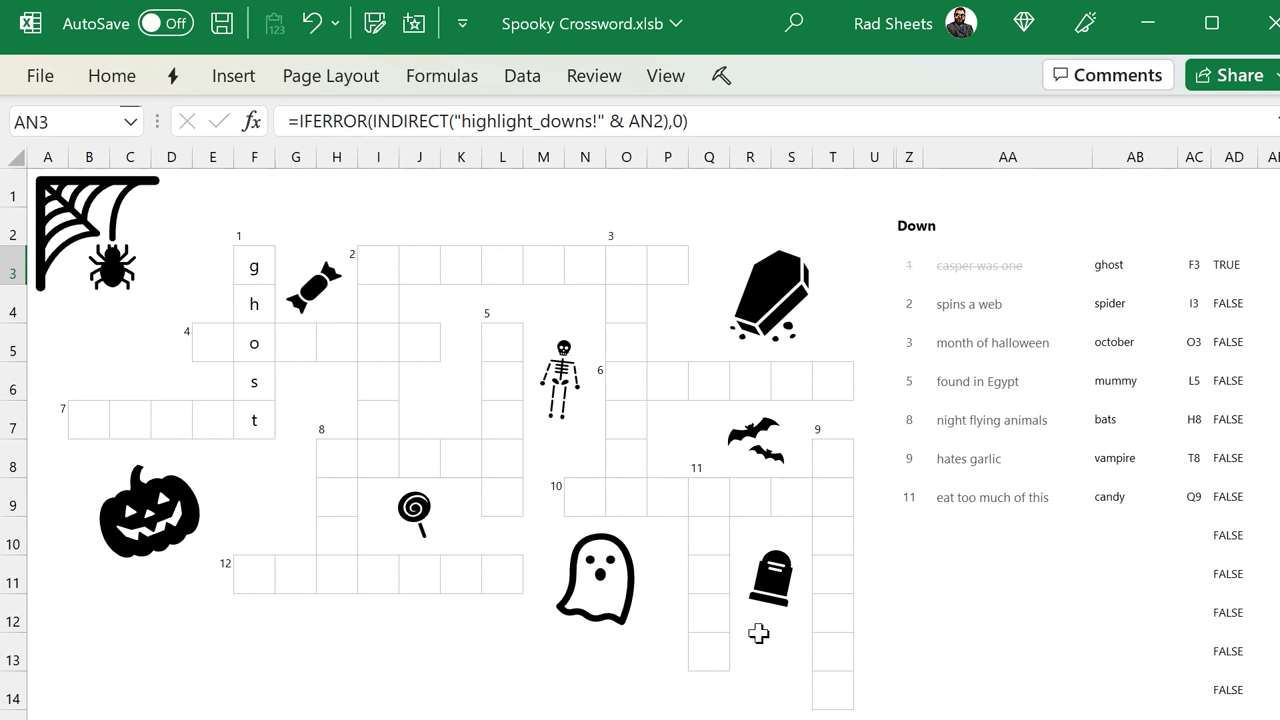
pyautogui.click(247, 260)
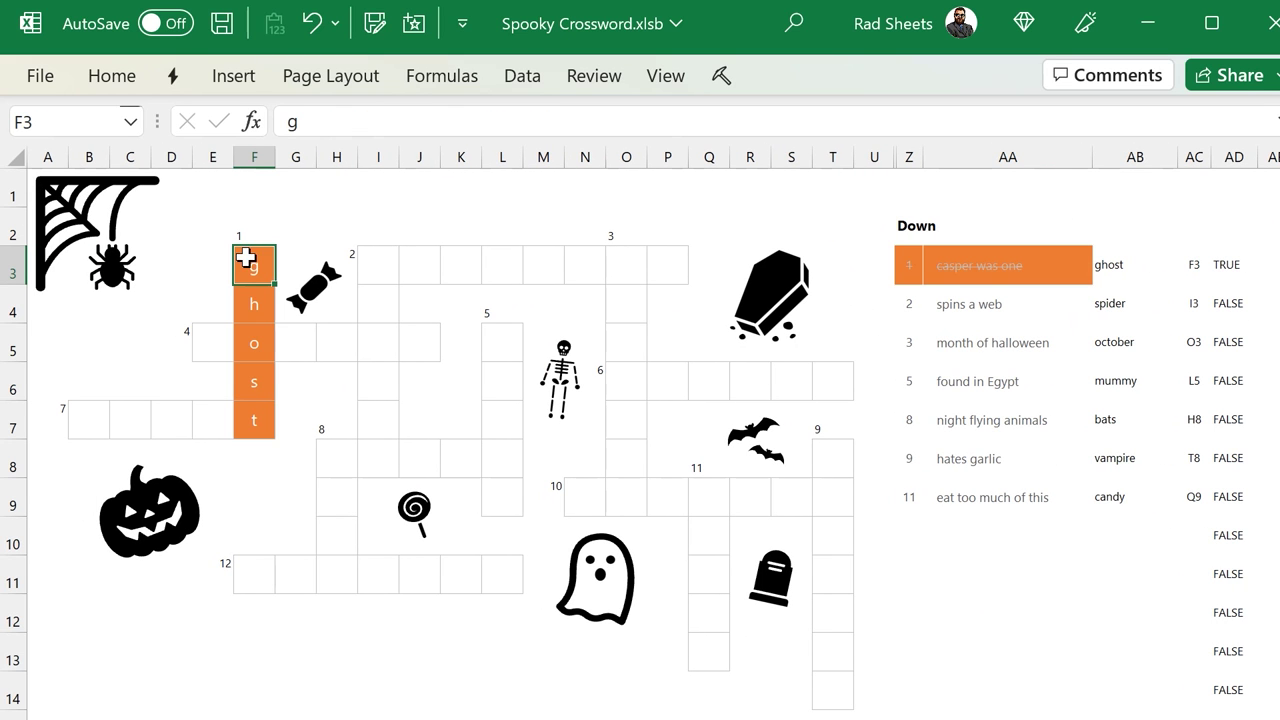
pyautogui.click(113, 80)
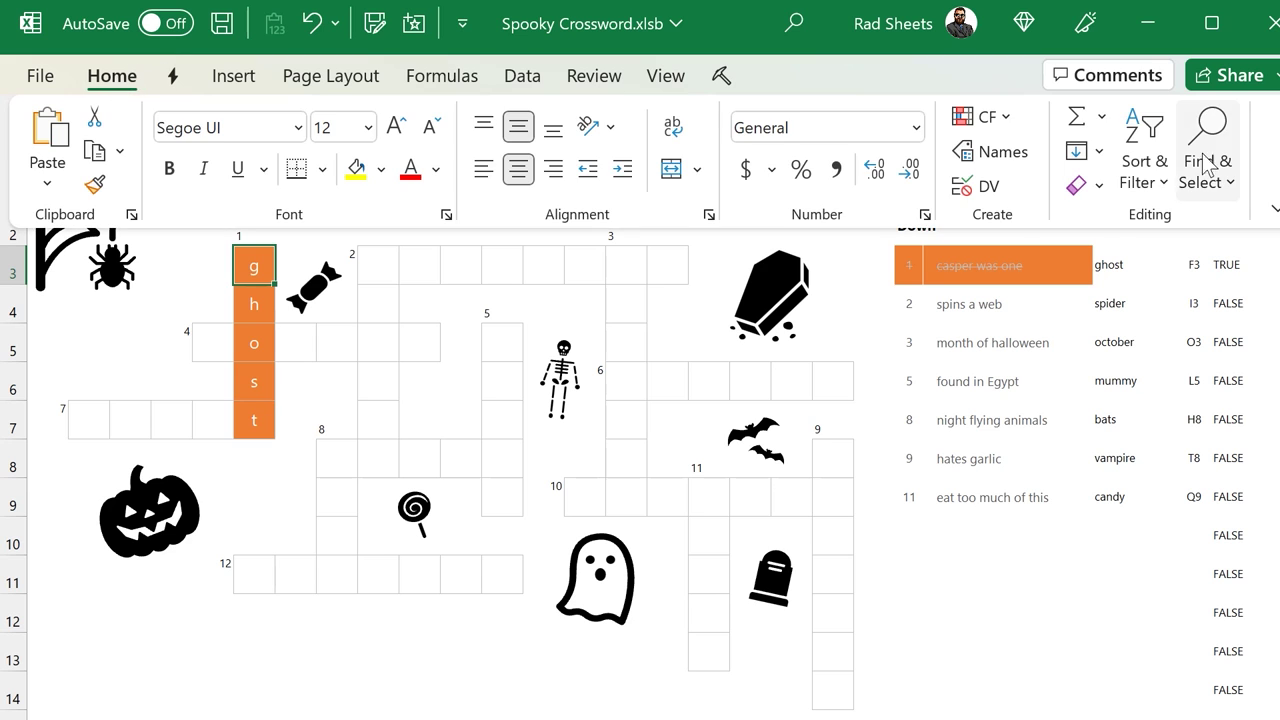
pyautogui.click(1006, 120)
pyautogui.click(1061, 564)
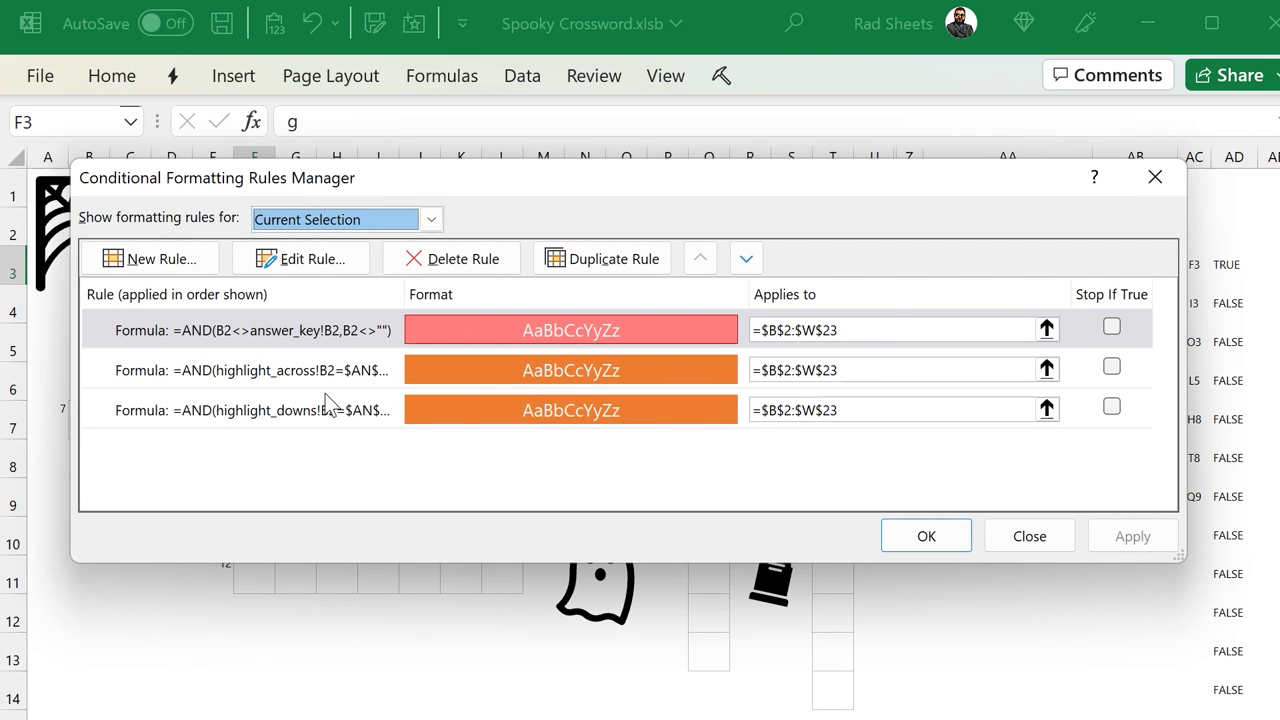
# Step: Examine the formulas of the highlight_across, highlight_downs and answer_key conditional formatting rules
pyautogui.doubleClick(506, 371)
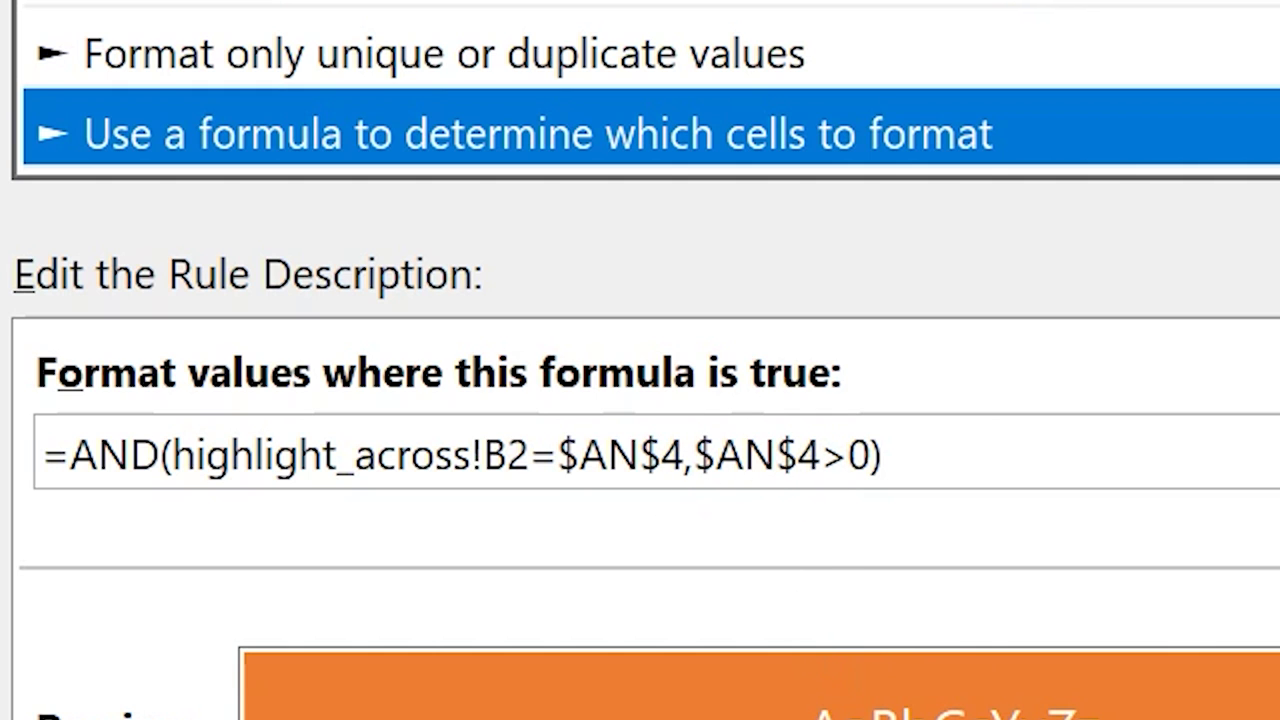
pyautogui.press('Return')
pyautogui.doubleClick(594, 414)
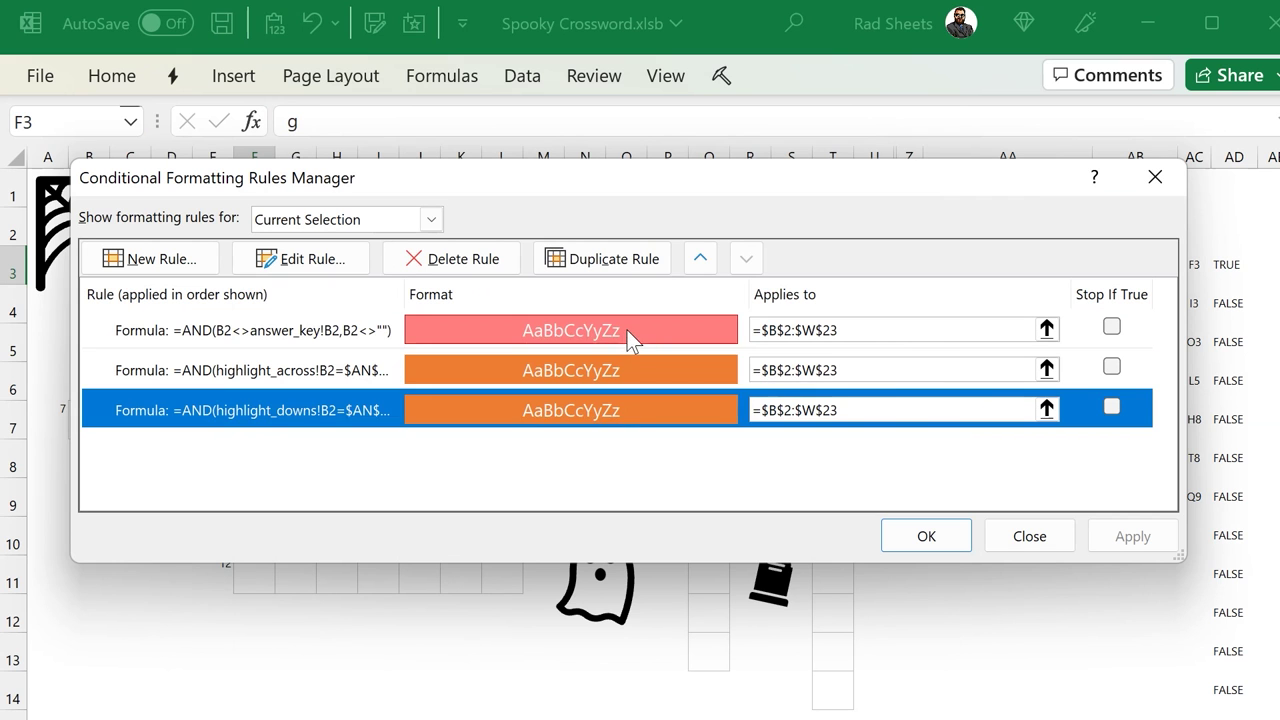
pyautogui.click(627, 330)
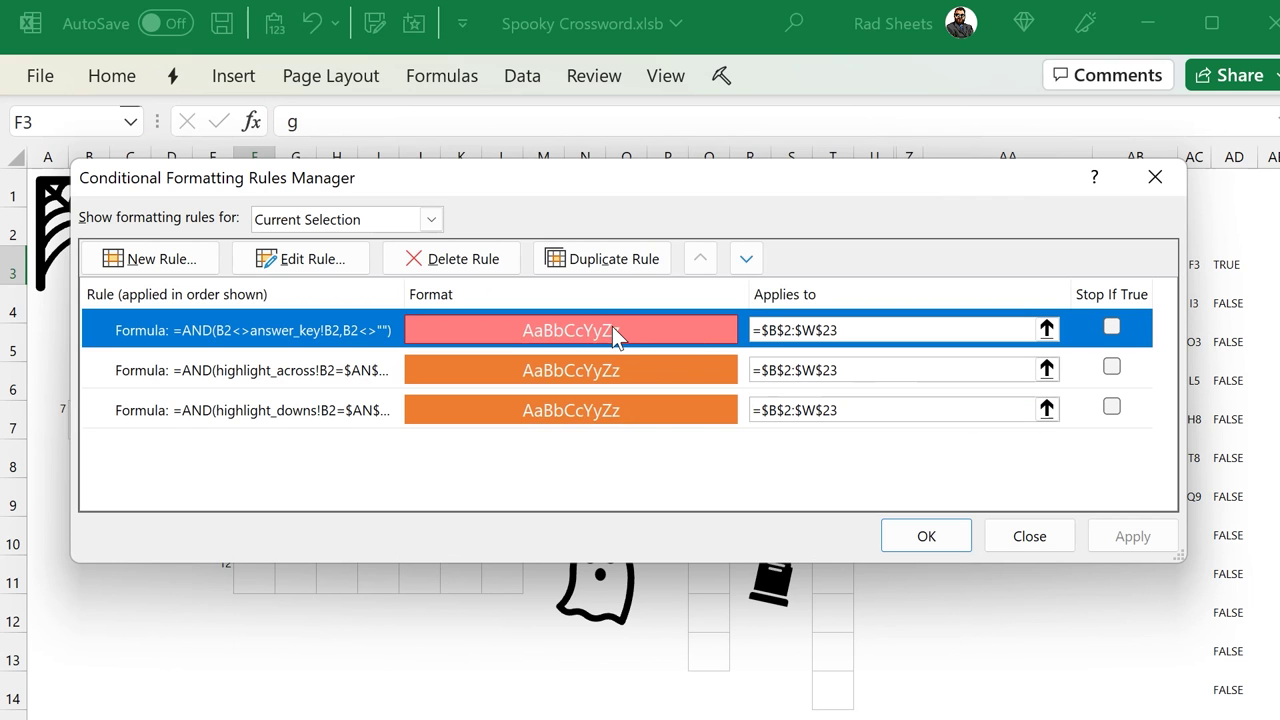
pyautogui.doubleClick(612, 326)
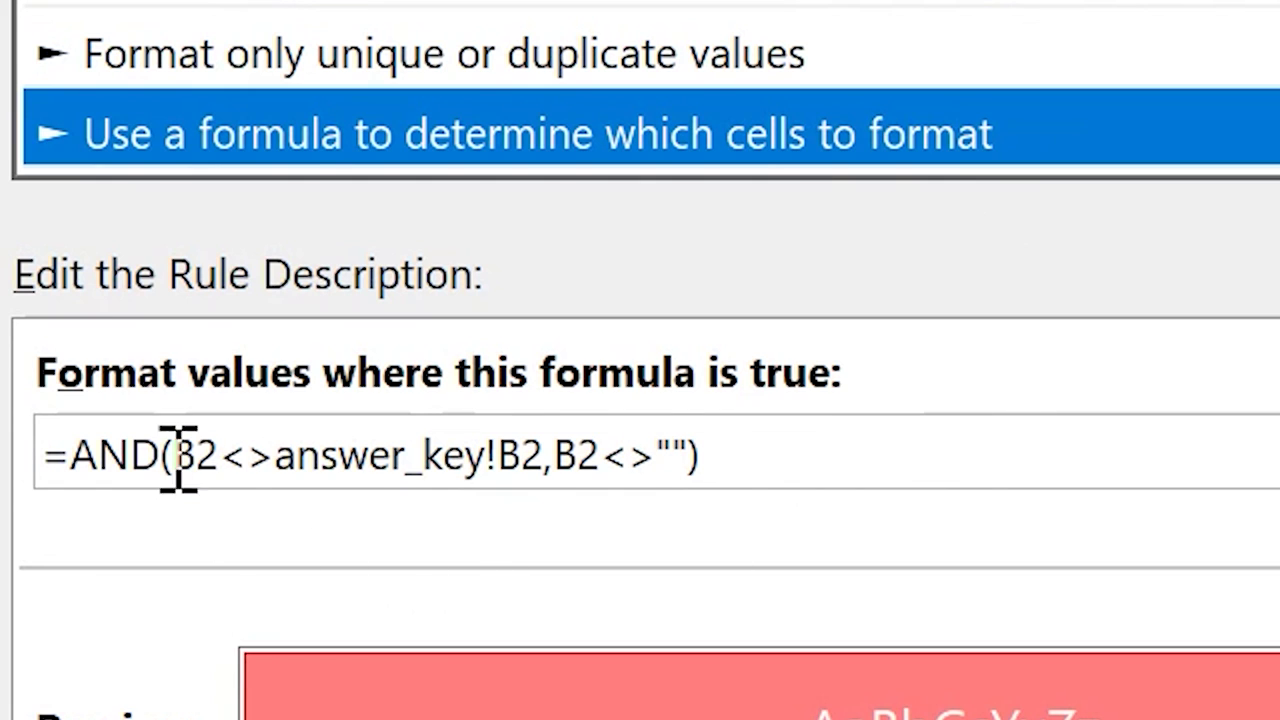